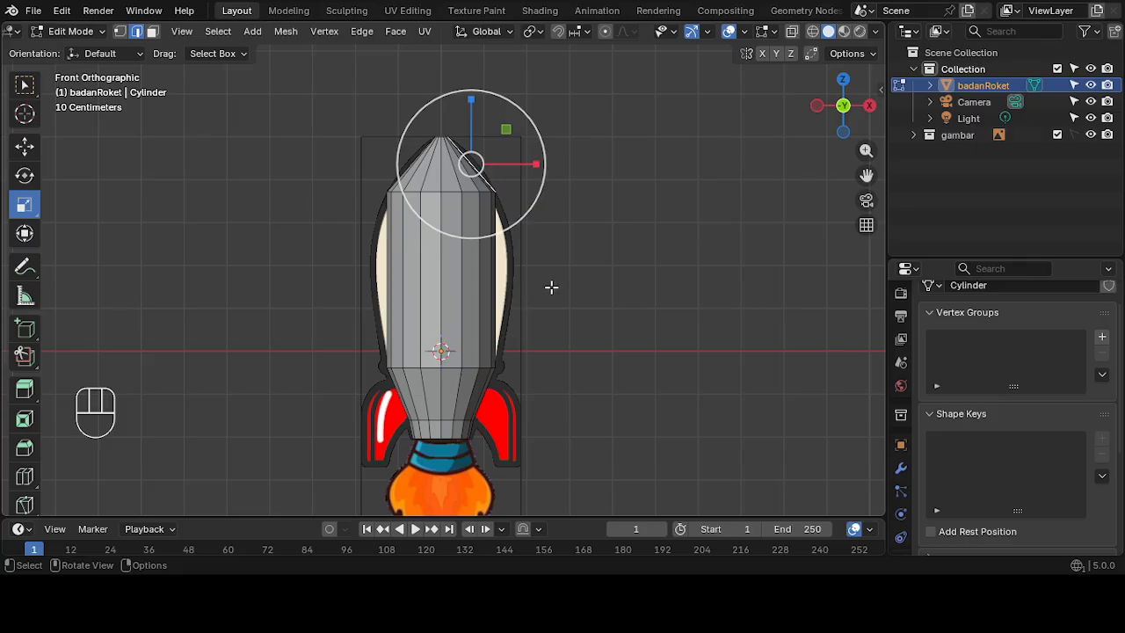
- Return the badanRoket cylinder to Object Mode and view it beside the rocket reference image
scroll(573, 262, "down", 2)
middle_click_drag(658, 246, 618, 268)
left_click(74, 31)
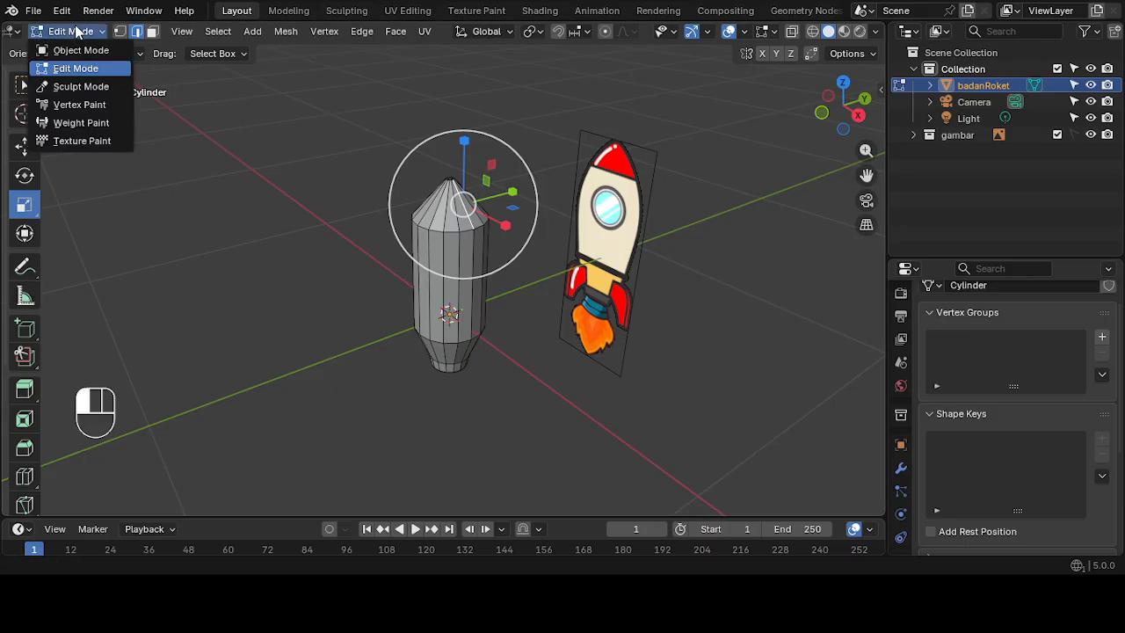
left_click(79, 51)
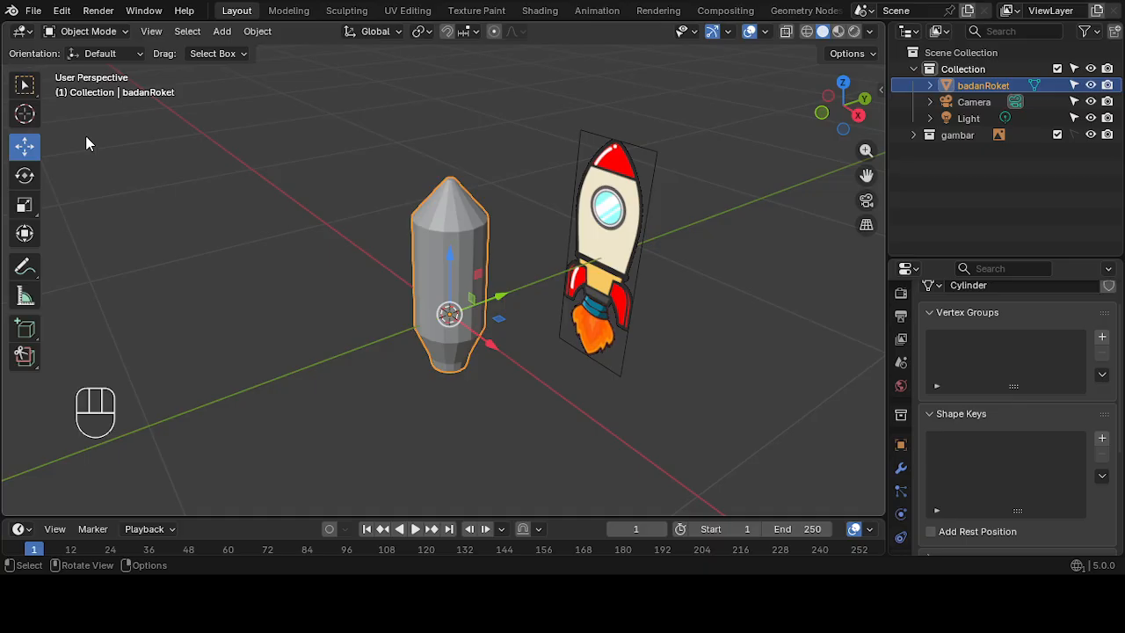
- Check the Automatically Pack Resources option for external data and save the file
left_click(36, 12)
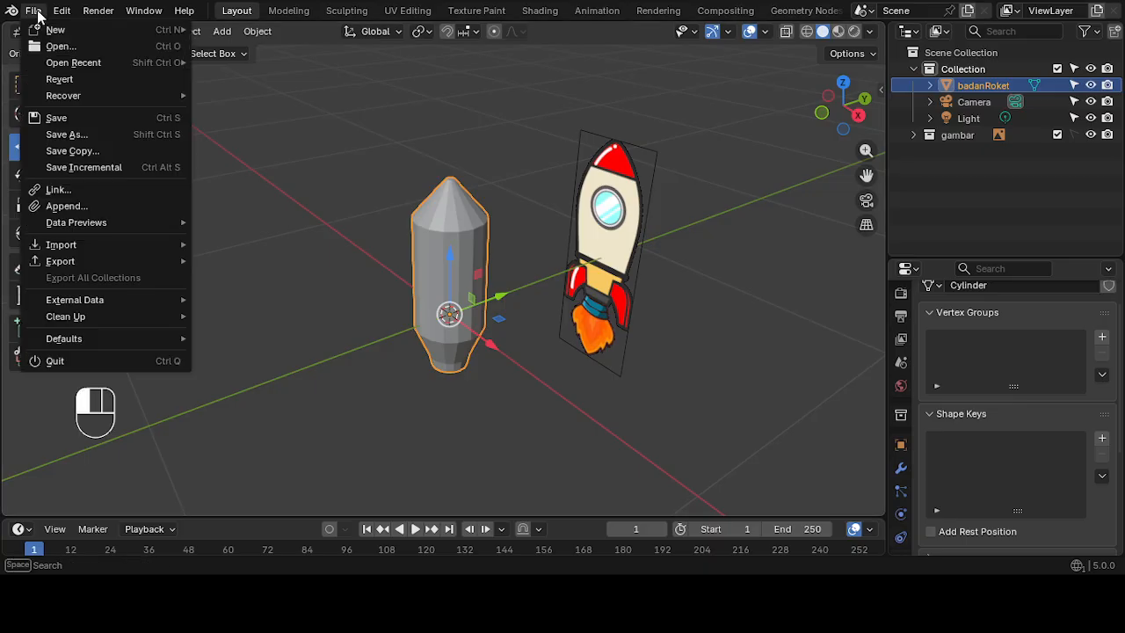
mouse_move(130, 305)
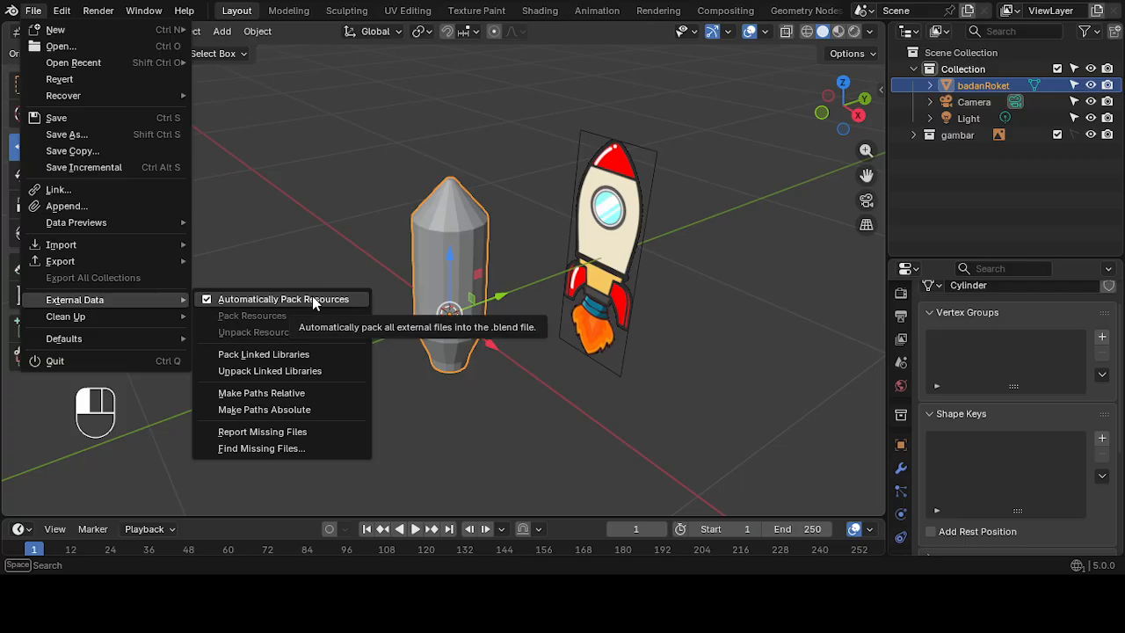
left_click(73, 111)
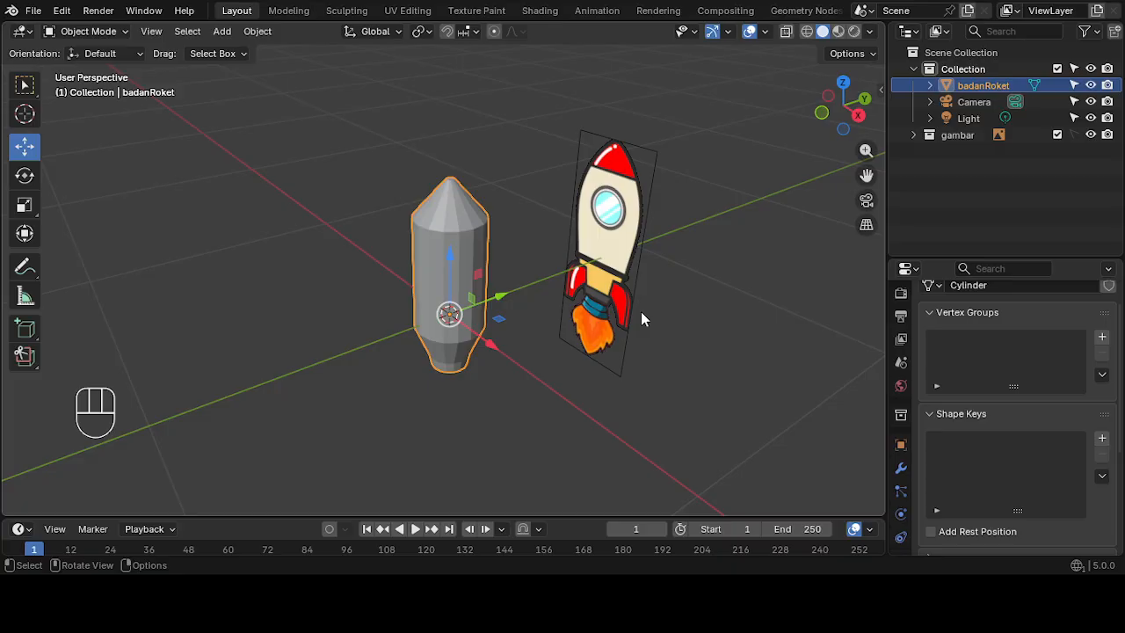
left_click(33, 10)
mouse_move(123, 302)
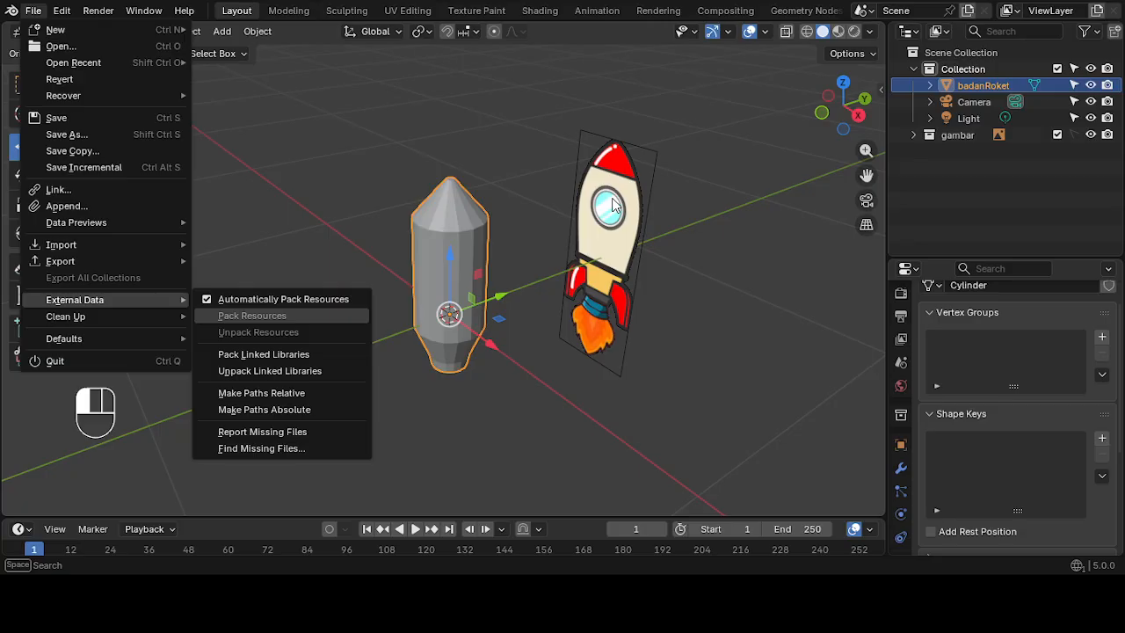
left_click(752, 342)
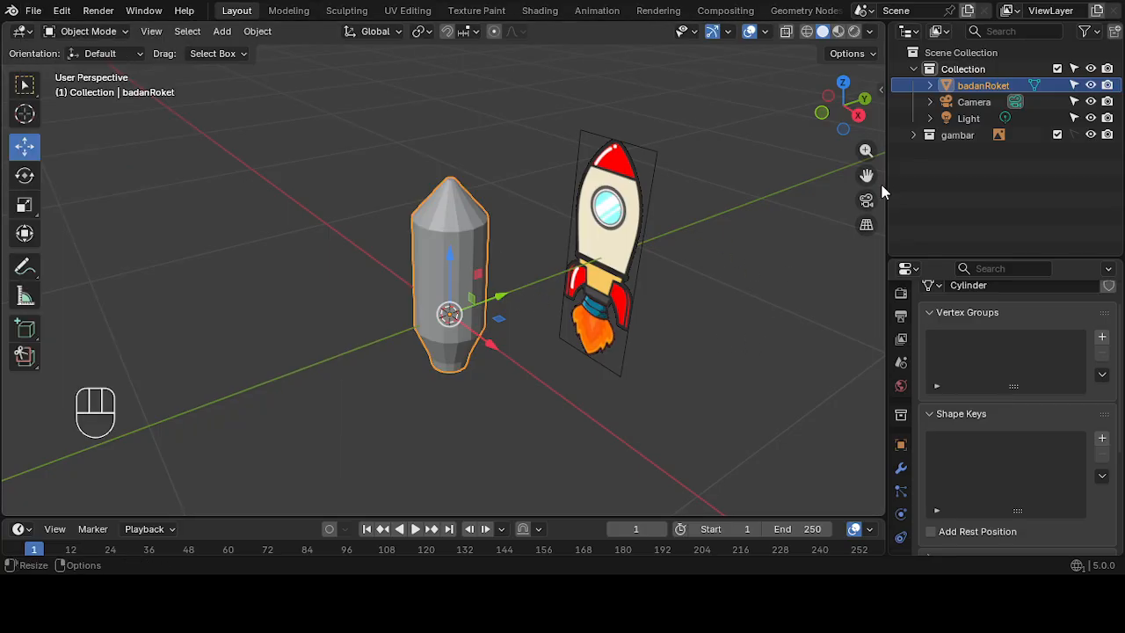
- Set the front view, enable X-ray, and open badanRoket in Edit Mode with nothing selected
left_click(823, 114)
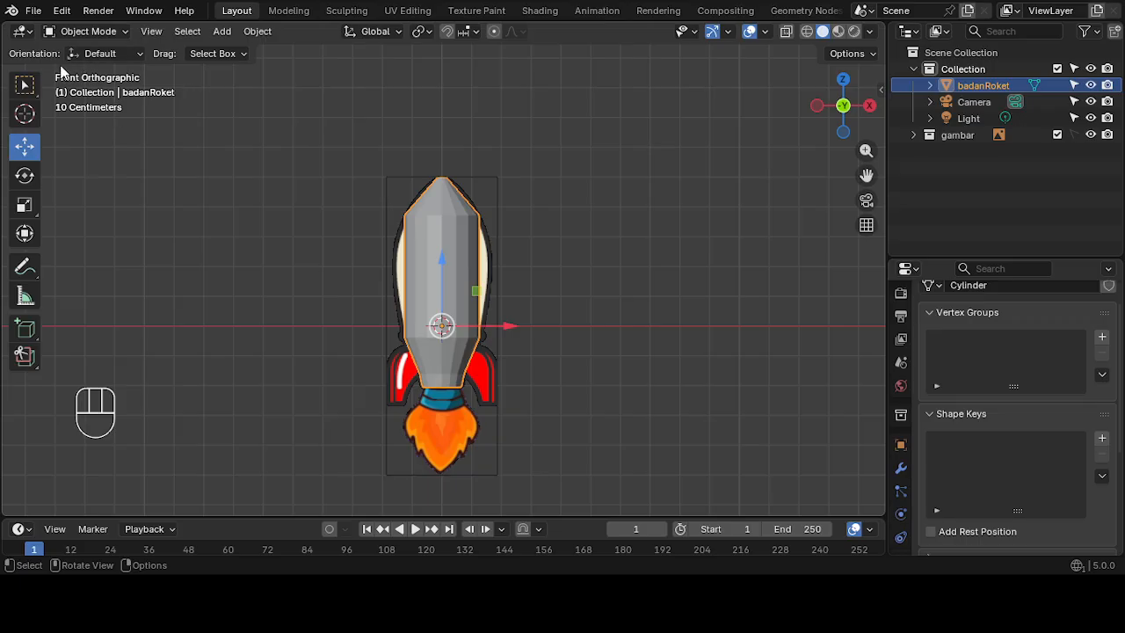
scroll(749, 334, "up", 2)
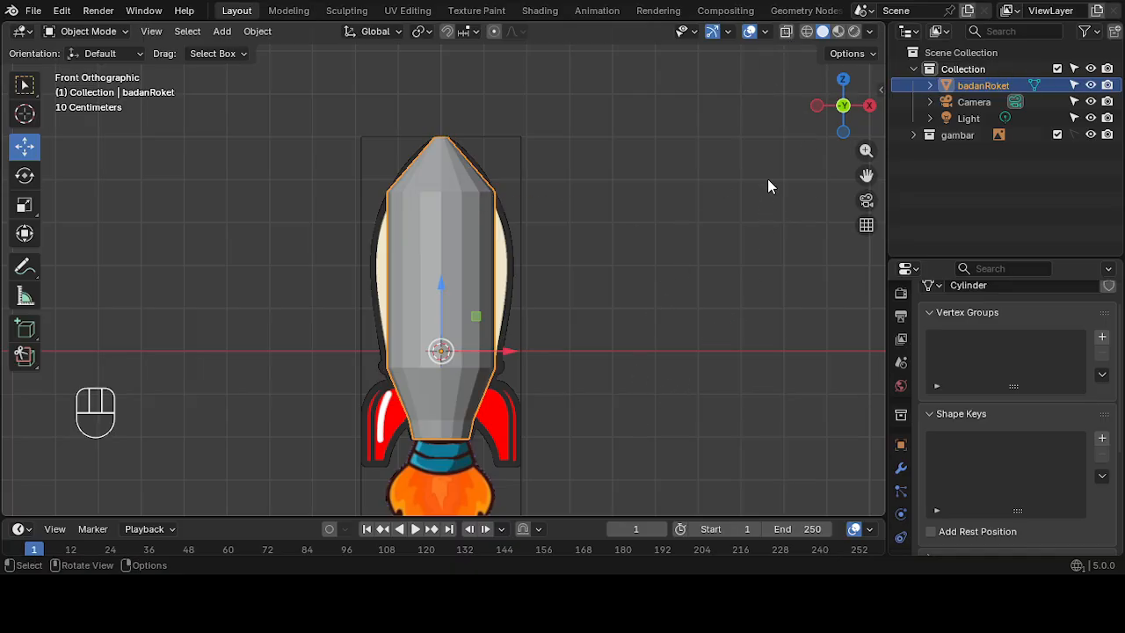
left_click(787, 33)
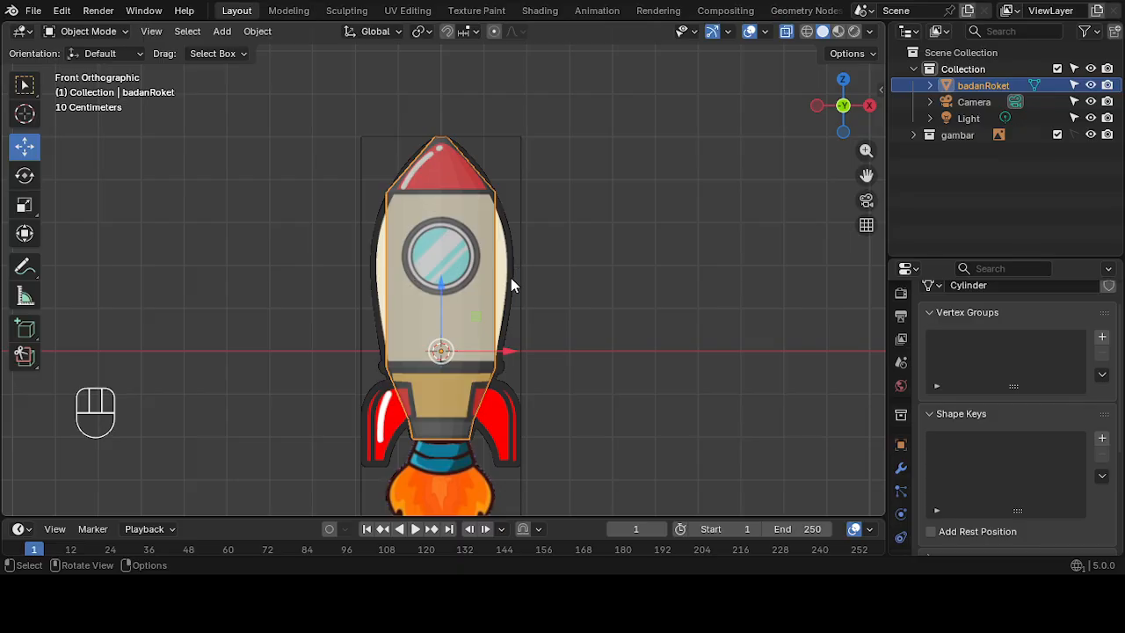
left_click(107, 32)
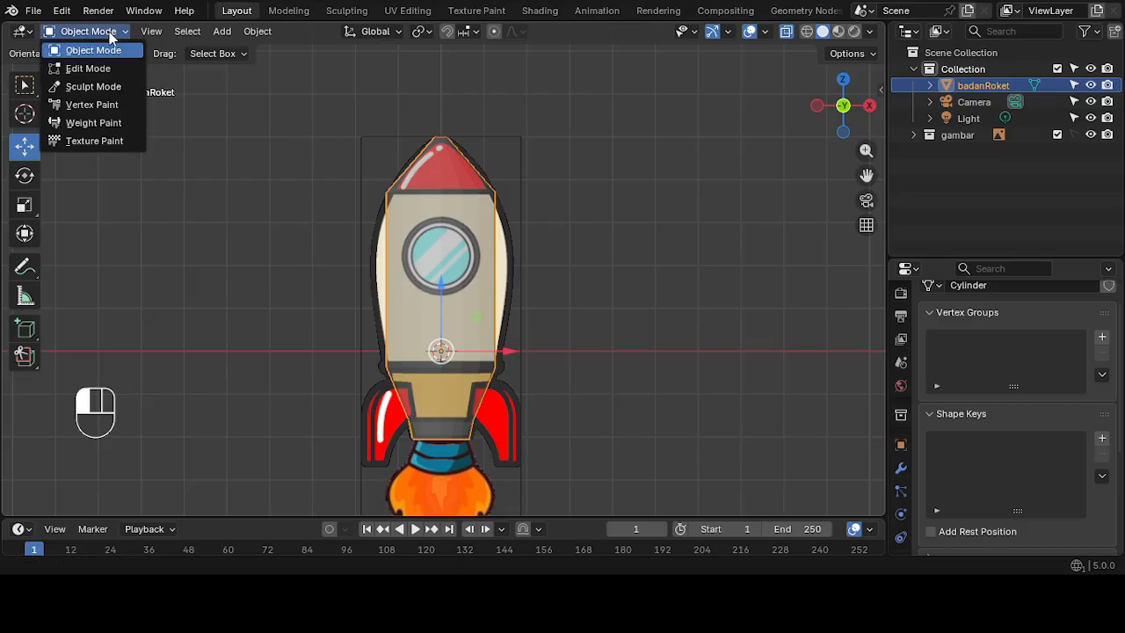
left_click(88, 69)
left_click(609, 236)
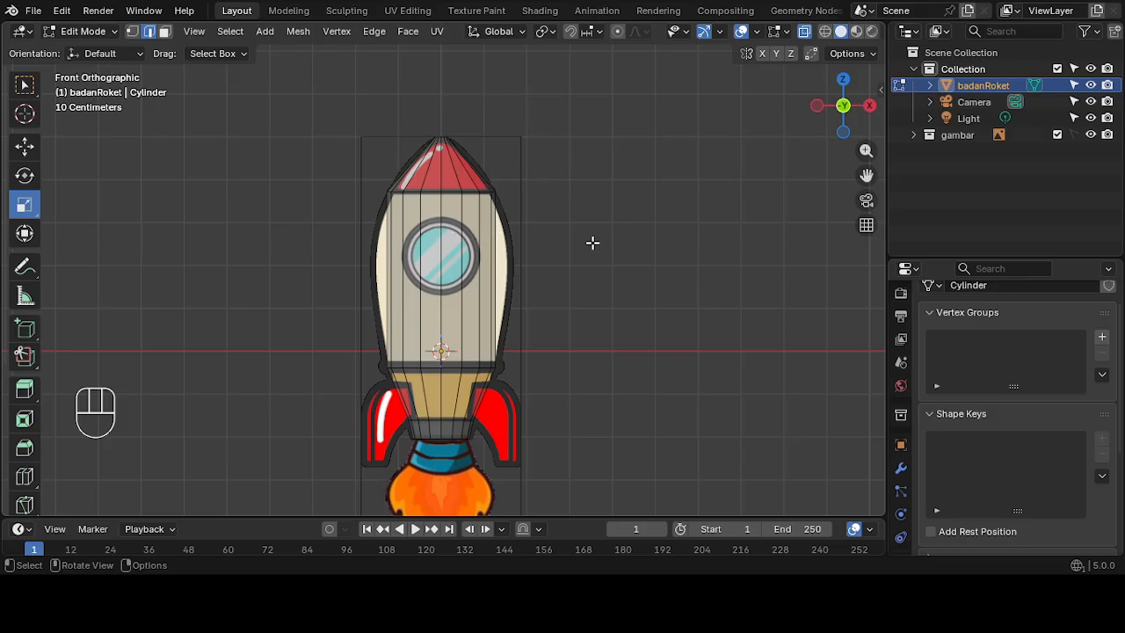
- Add loop cuts around the straight middle section of the rocket body with Number of Cuts set to 3
scroll(592, 241, "up", 2)
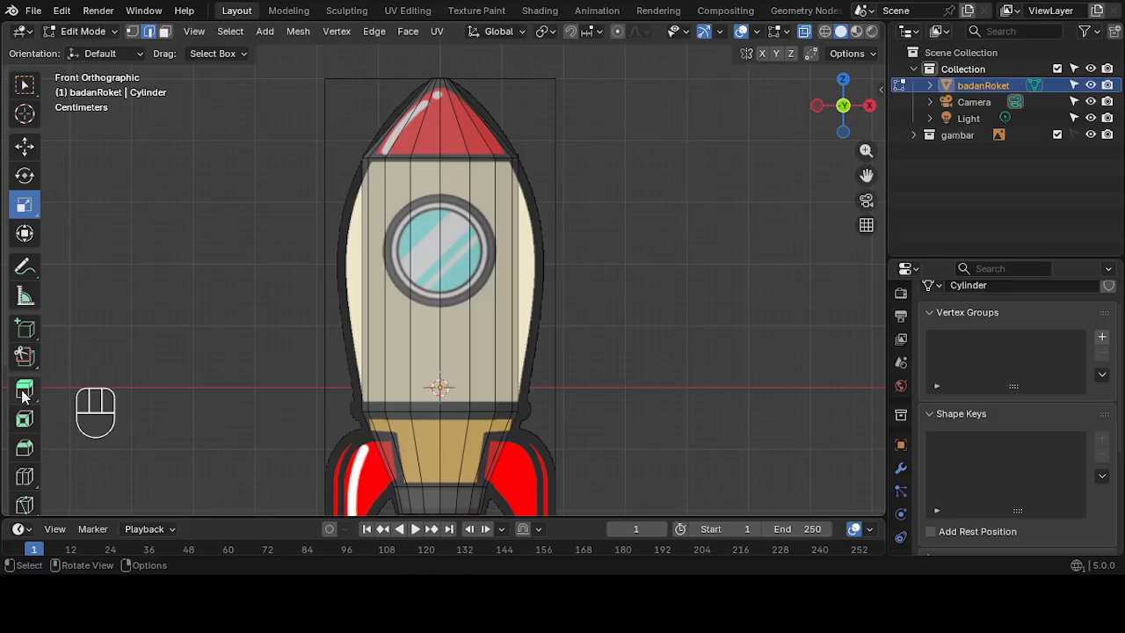
left_click(25, 478)
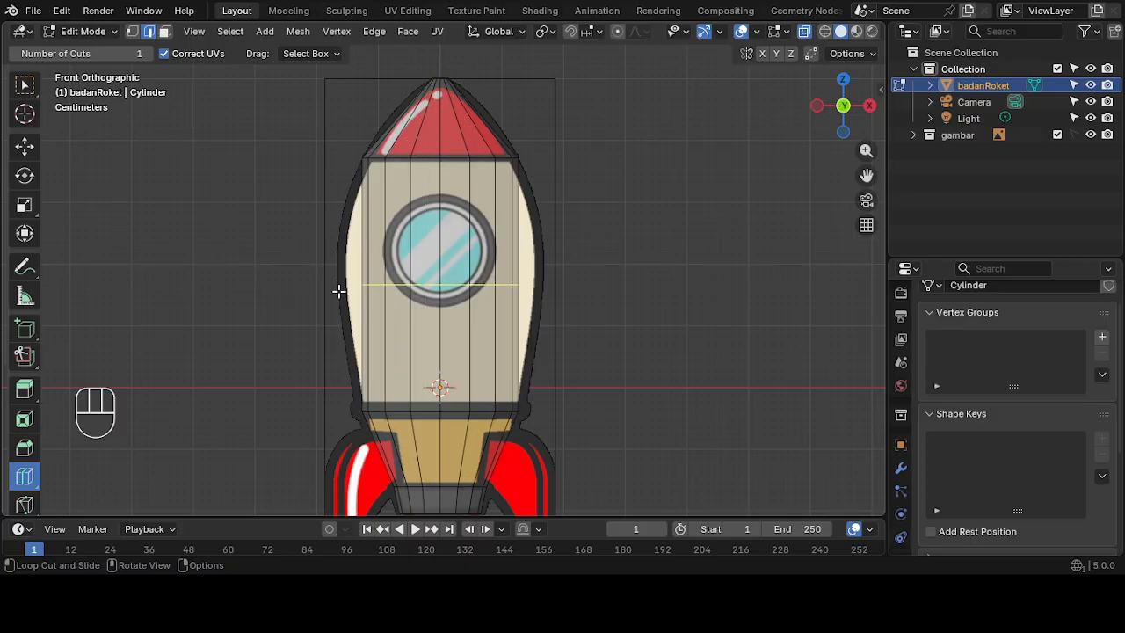
left_click(515, 286)
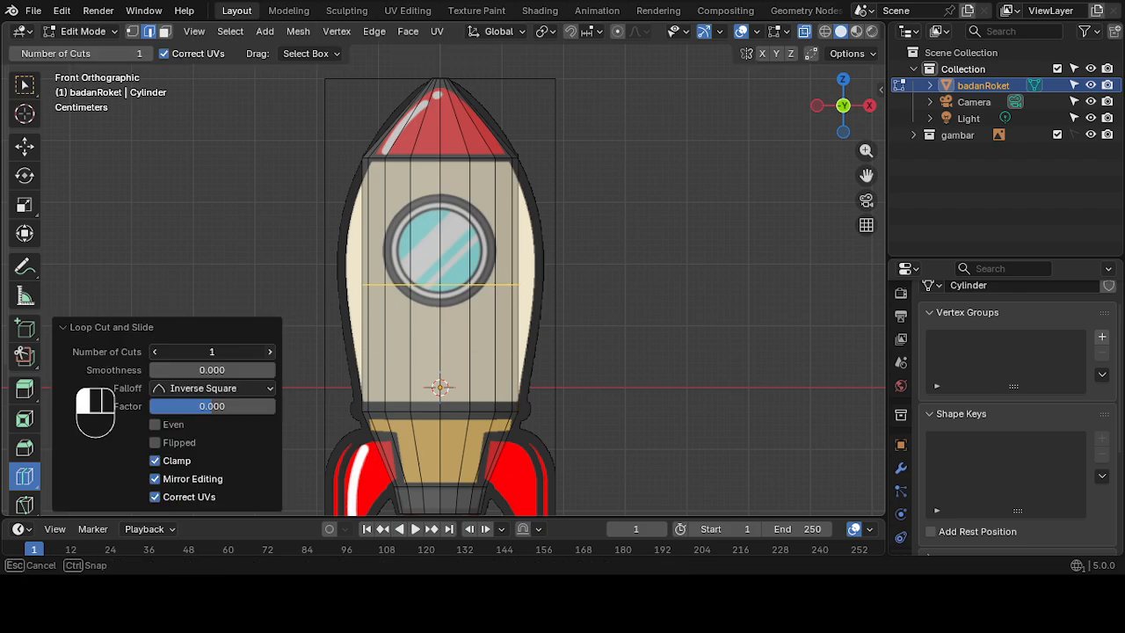
left_click(271, 352)
left_click(272, 353)
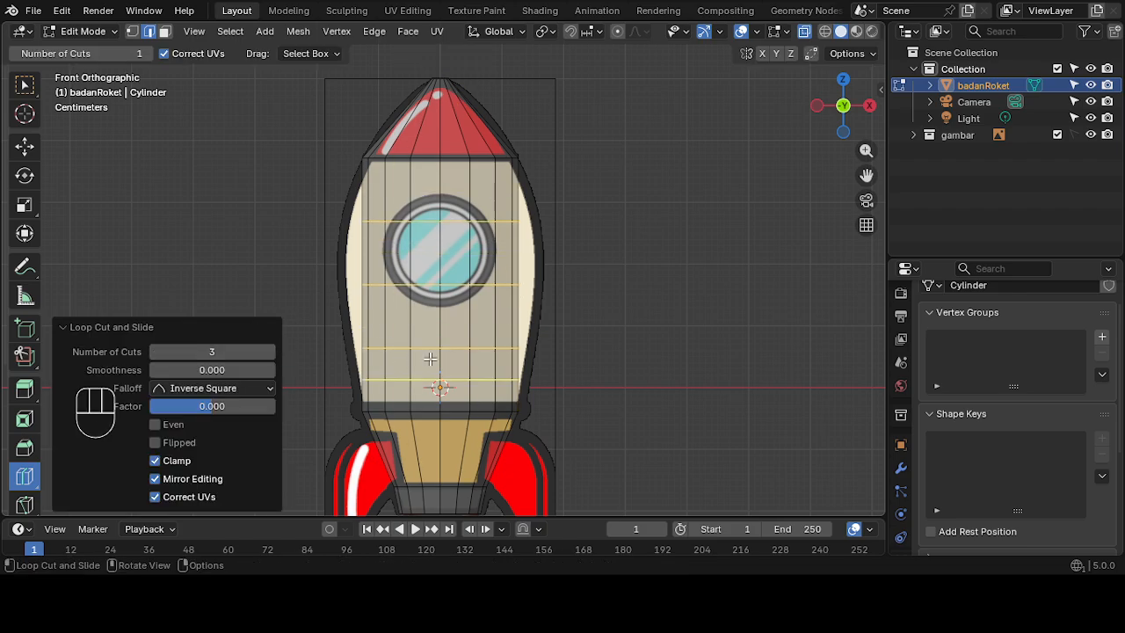
left_click(62, 327)
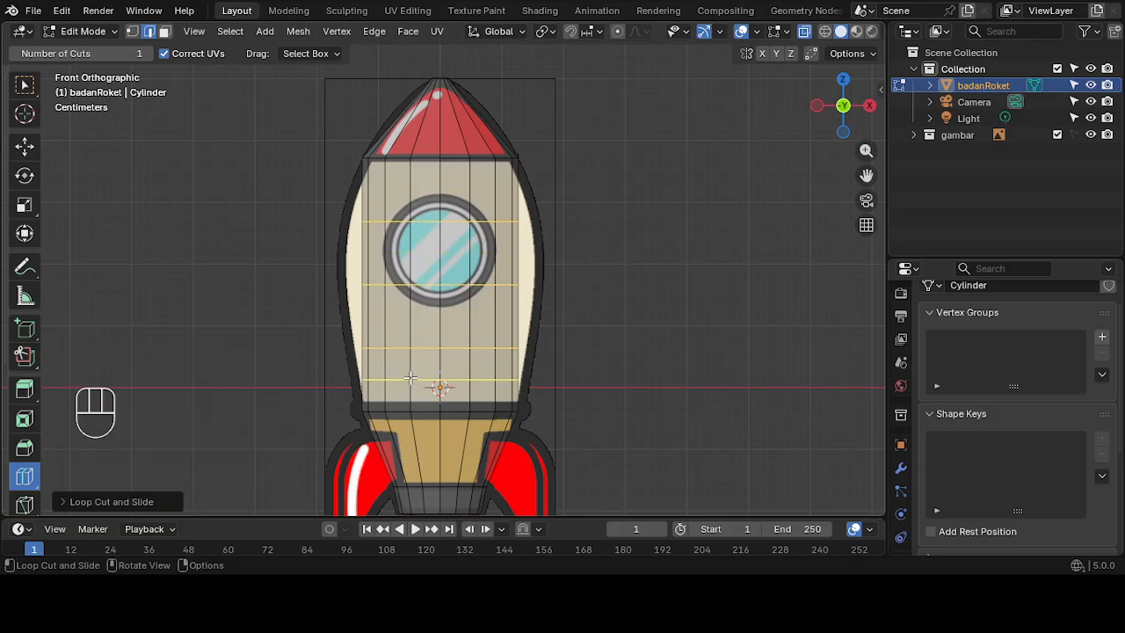
left_click(27, 148)
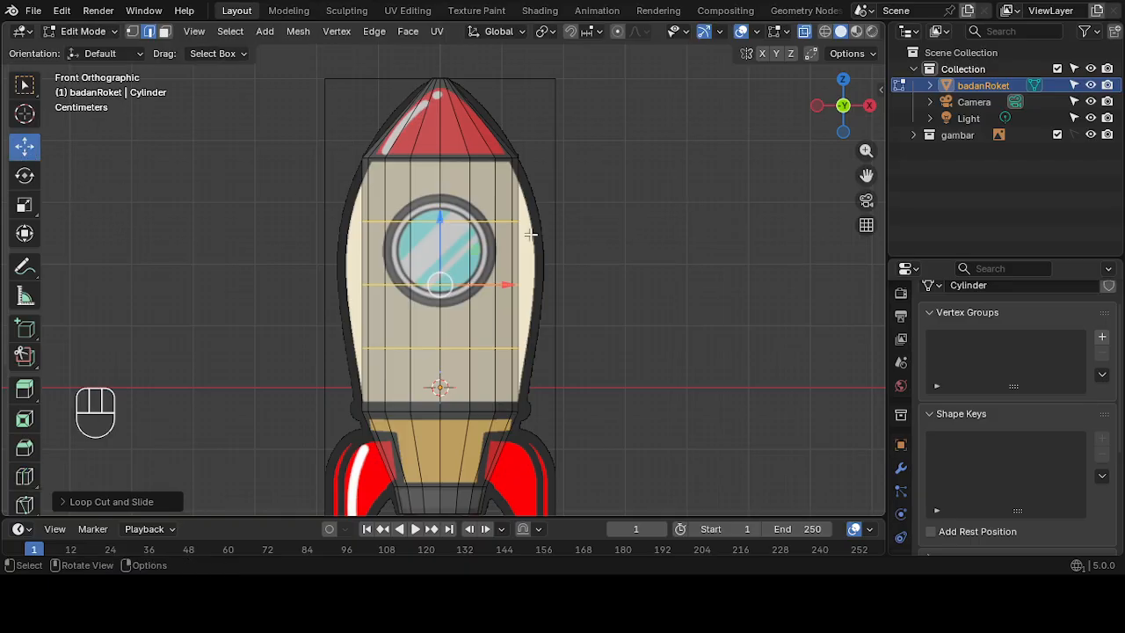
left_click(629, 281)
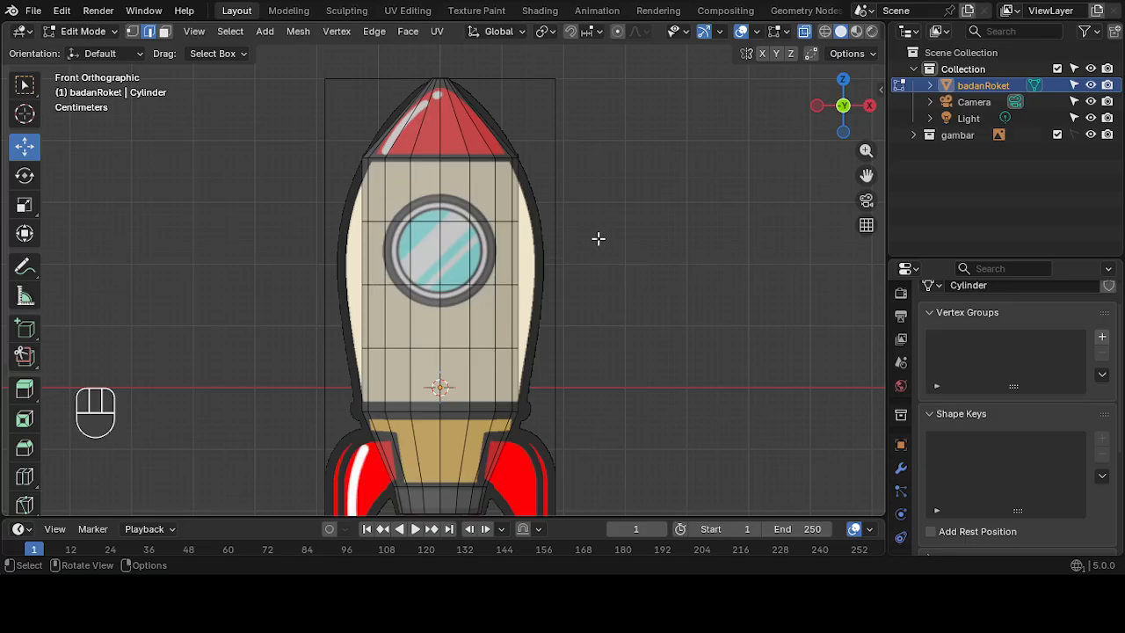
- Select all vertices of the middle loop in vertex selection mode and activate the Scale tool
left_click(132, 33)
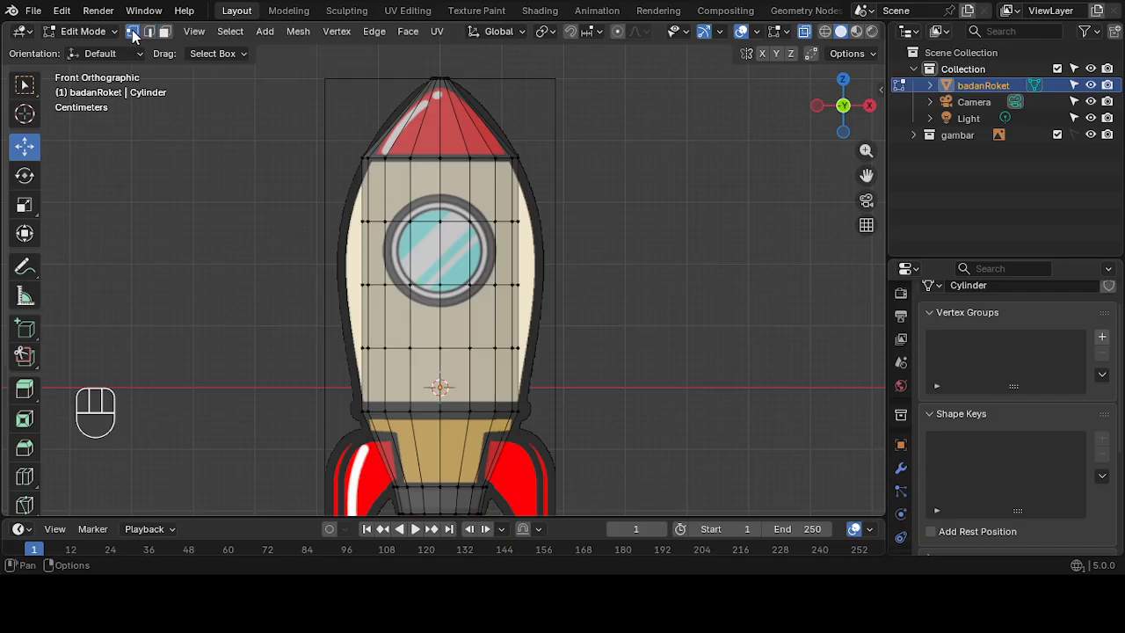
left_click_drag(302, 253, 633, 313)
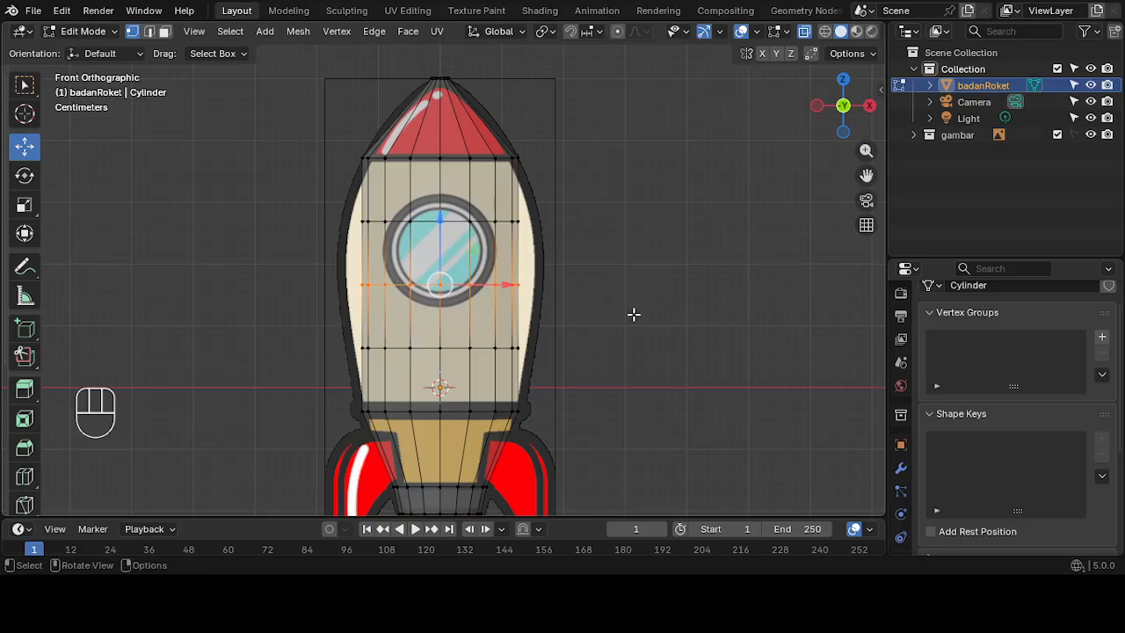
left_click(25, 205)
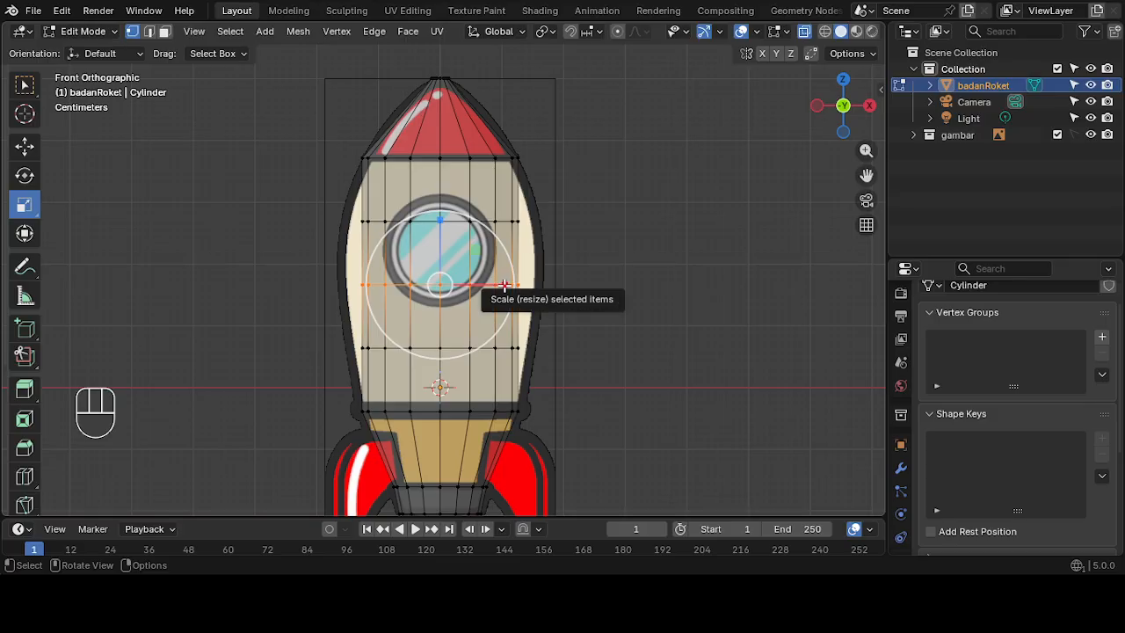
- Try widening the middle loop along the X axis only, inspect its shape from above, and undo the resize
left_click_drag(505, 286, 523, 286)
middle_click_drag(647, 271, 465, 203)
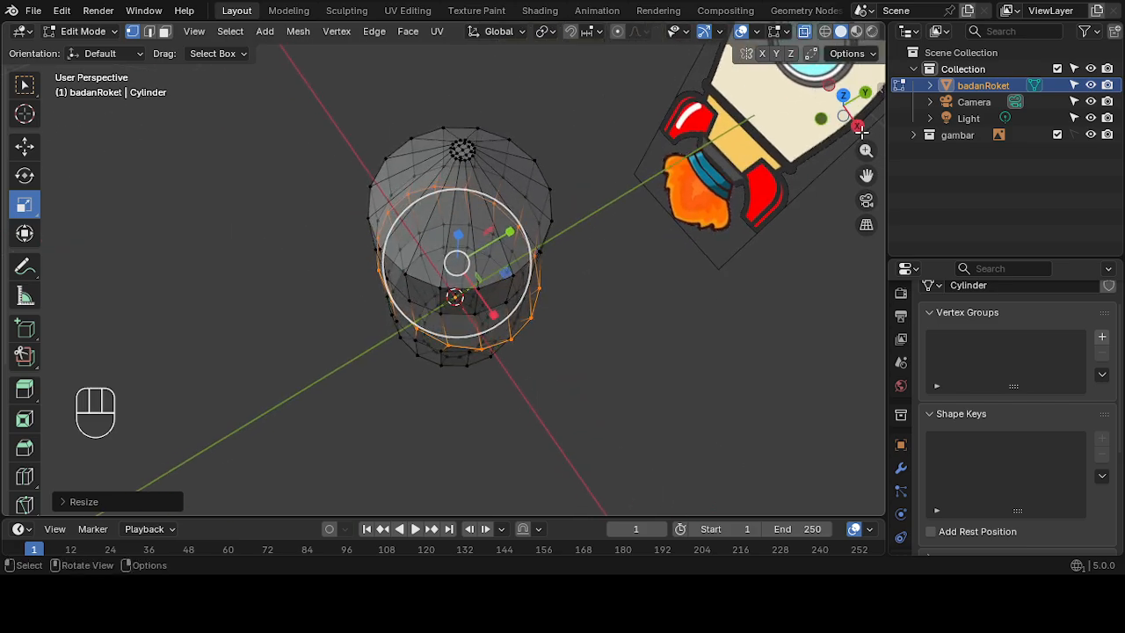
left_click(821, 117)
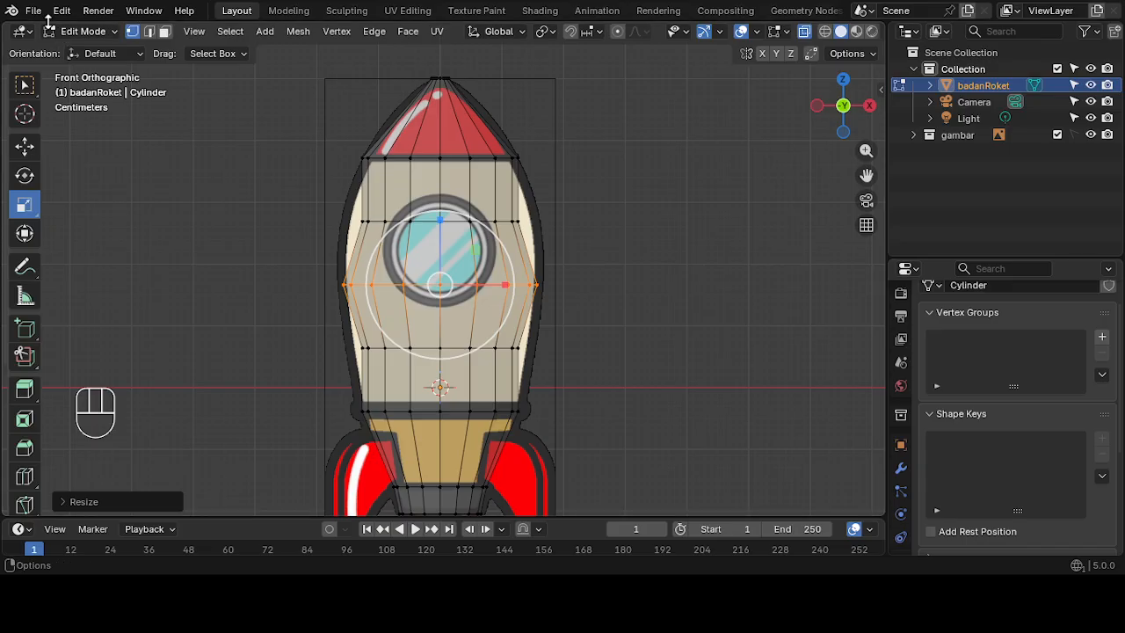
left_click(63, 11)
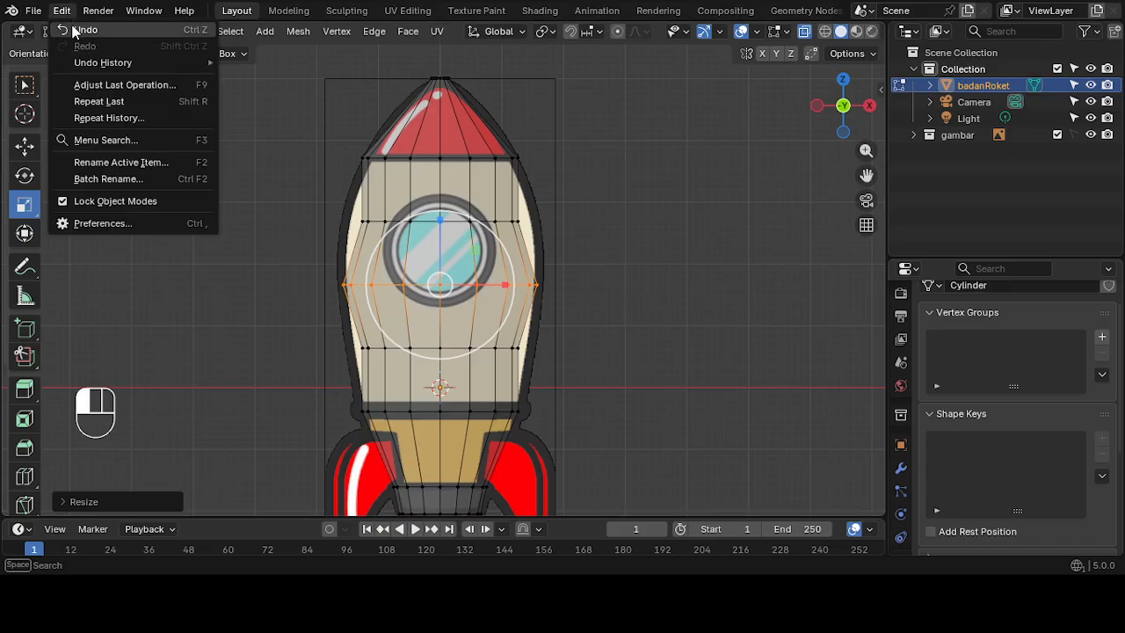
left_click(74, 31)
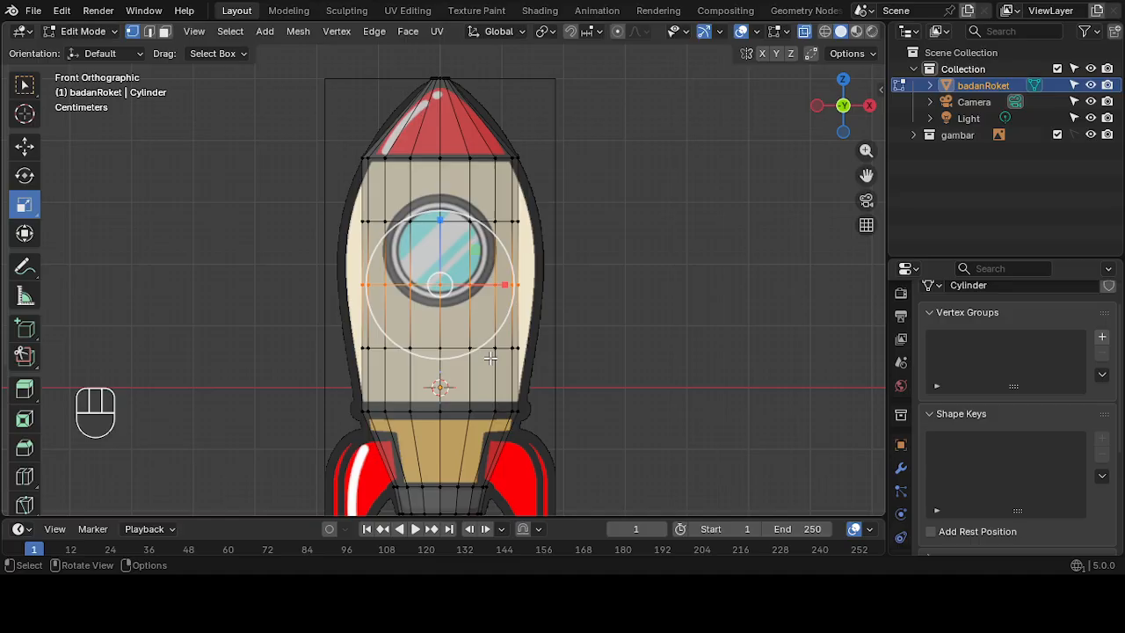
- Scale the middle loop uniformly out to the rocket outline, and scale the loops above and below it together to match
left_click_drag(491, 230, 515, 218)
left_click(595, 191)
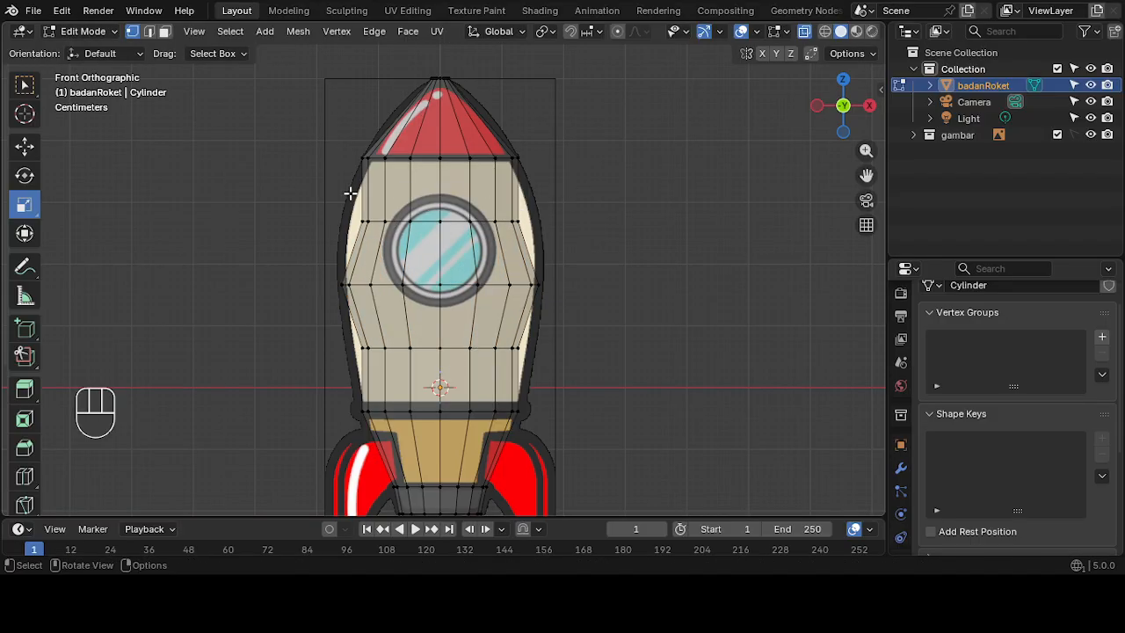
left_click_drag(330, 187, 601, 245)
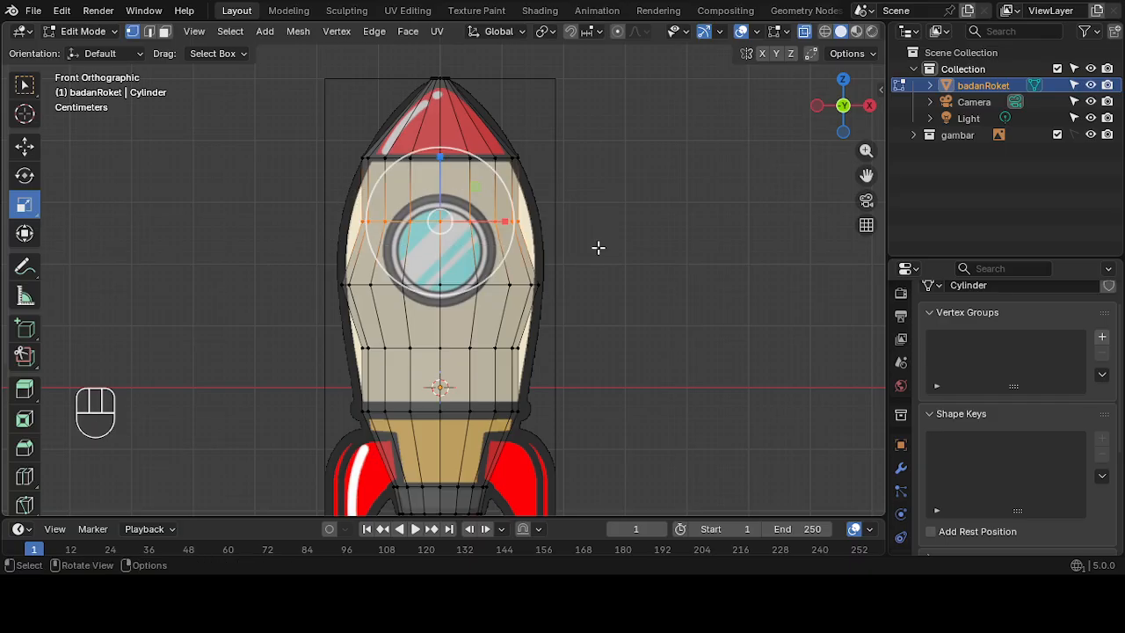
left_click_drag(325, 339, 607, 376, "shift")
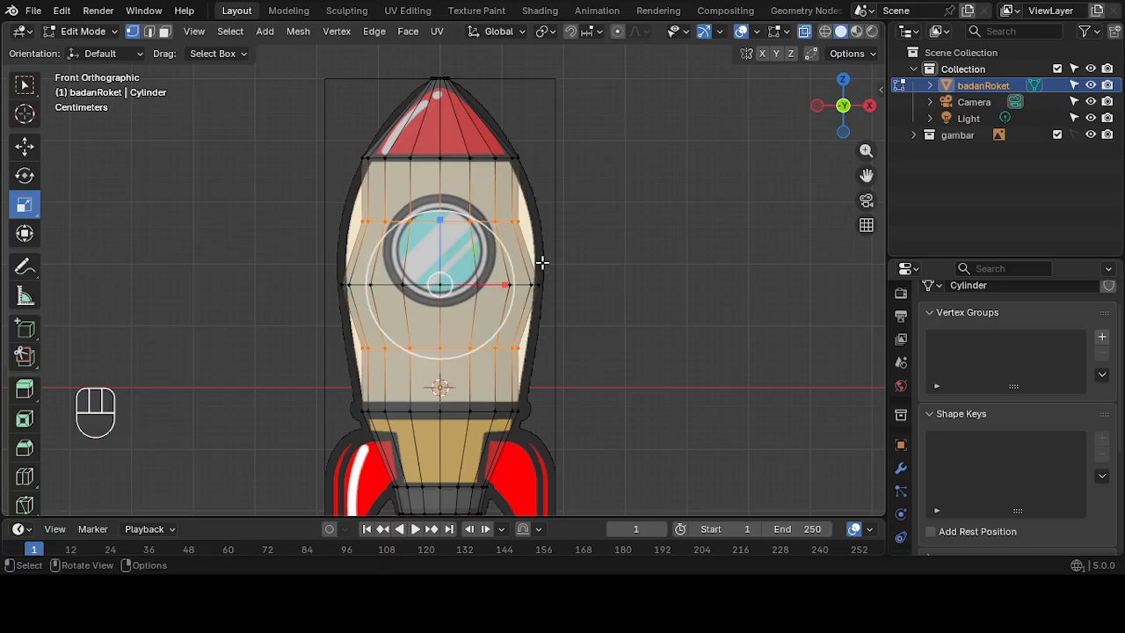
left_click_drag(504, 248, 527, 242)
left_click(611, 224)
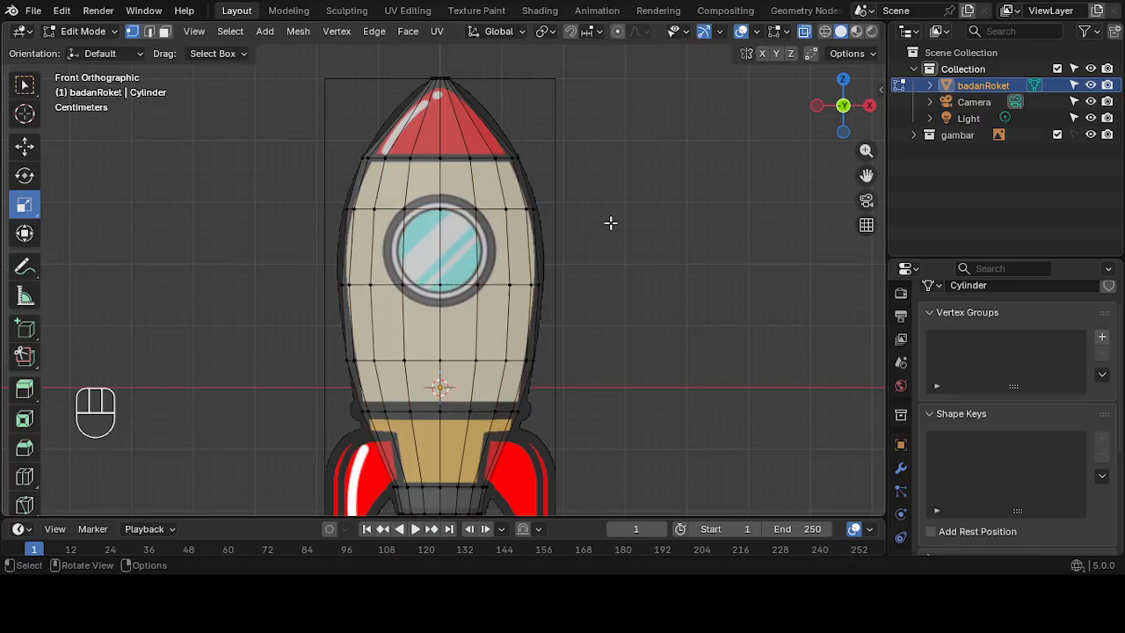
- Examine the widened rocket body in perspective and compare its nose cone with the reference outline in front view
scroll(562, 307, "down", 3)
middle_click_drag(563, 306, 686, 309)
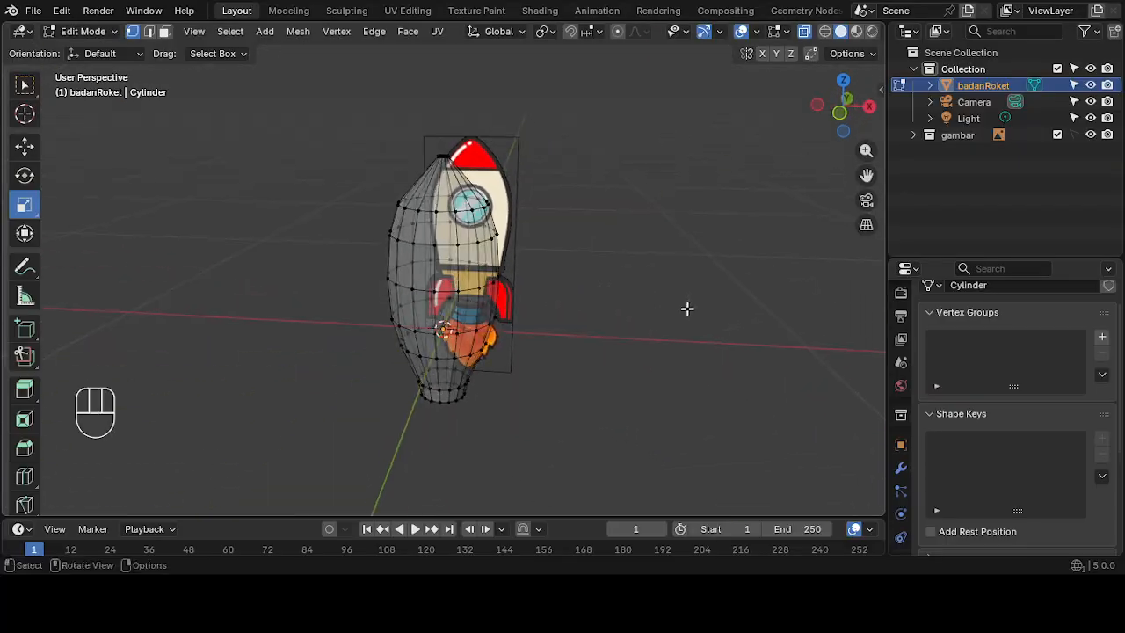
left_click(839, 114)
scroll(655, 143, "up", 5)
middle_click_drag(655, 143, 597, 263, "shift")
scroll(633, 366, "up", 2)
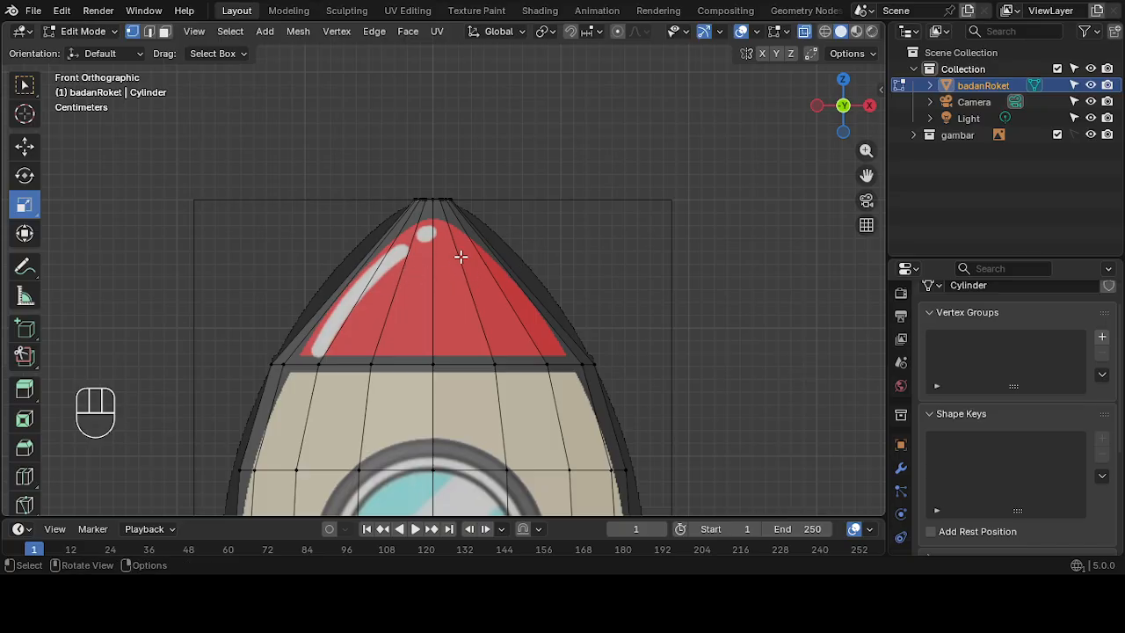
scroll(463, 369, "down", 5)
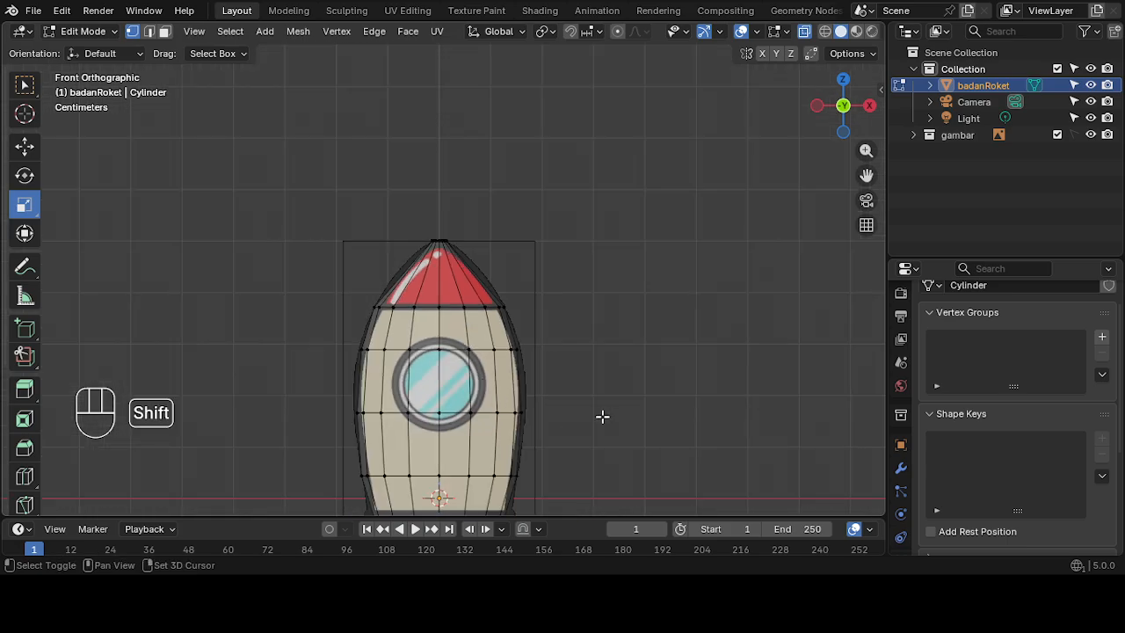
middle_click_drag(603, 414, 472, 206, "shift")
scroll(582, 320, "up", 4)
middle_click_drag(622, 230, 616, 498, "shift")
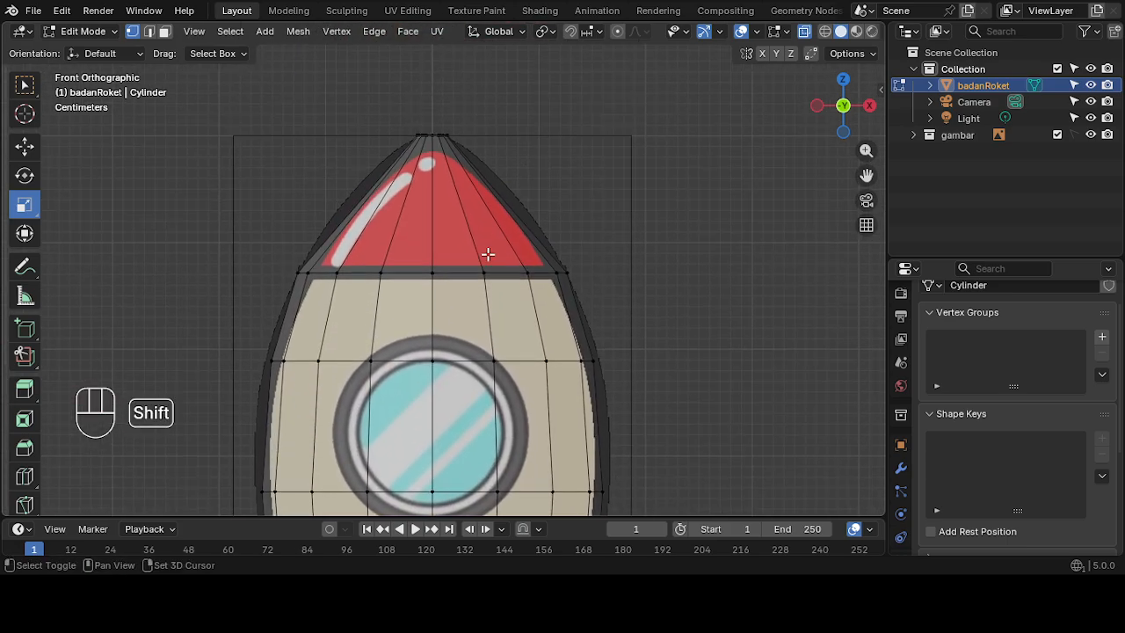
- Add two evenly spaced loop cuts around the red nose cone section of the rocket body
left_click(37, 475)
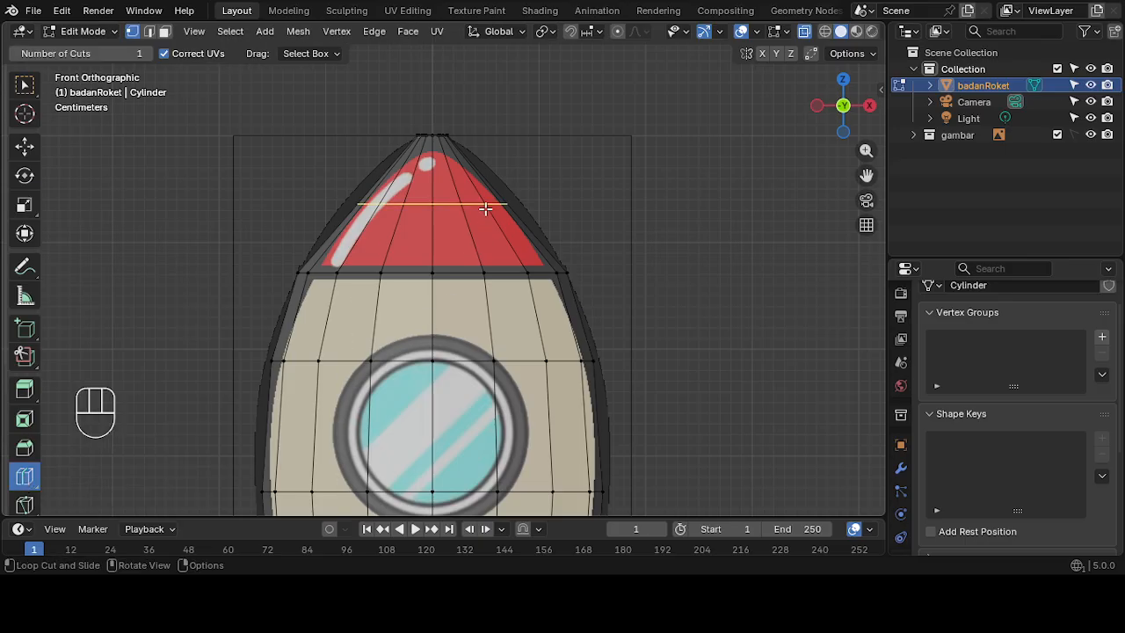
left_click(486, 208)
left_click(60, 502)
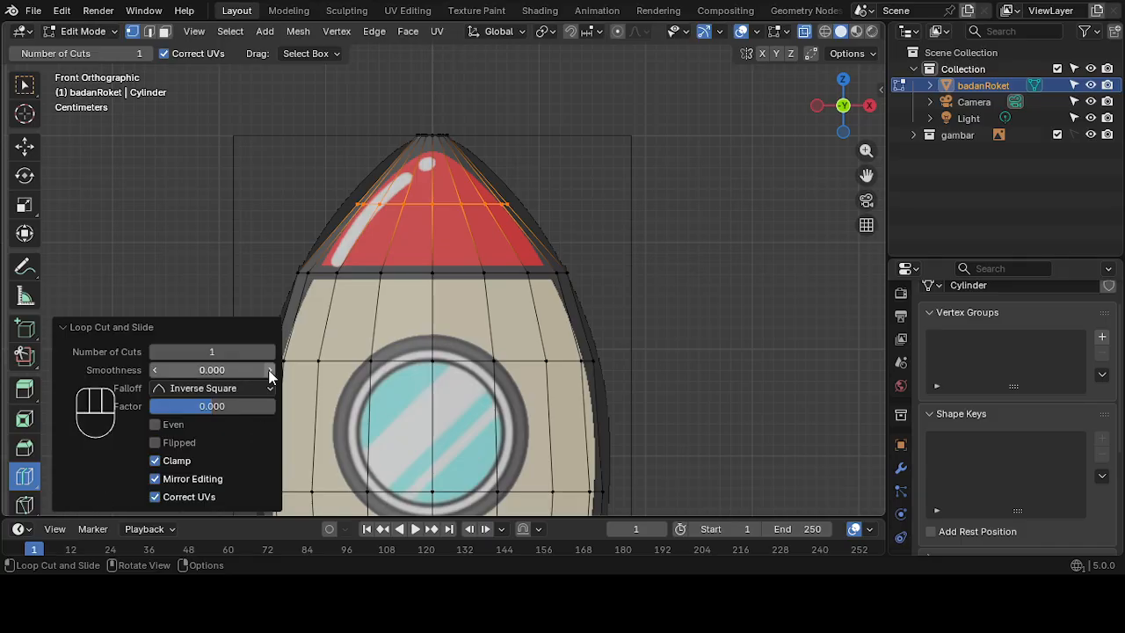
left_click_drag(263, 356, 290, 356)
left_click(65, 326)
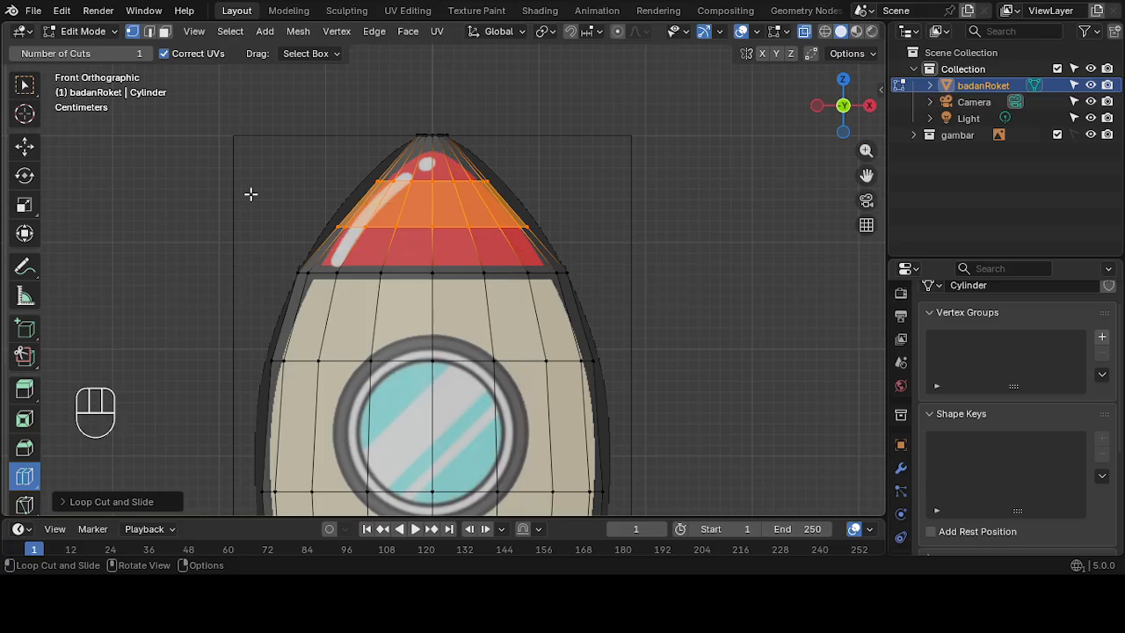
left_click(25, 146)
left_click(572, 165)
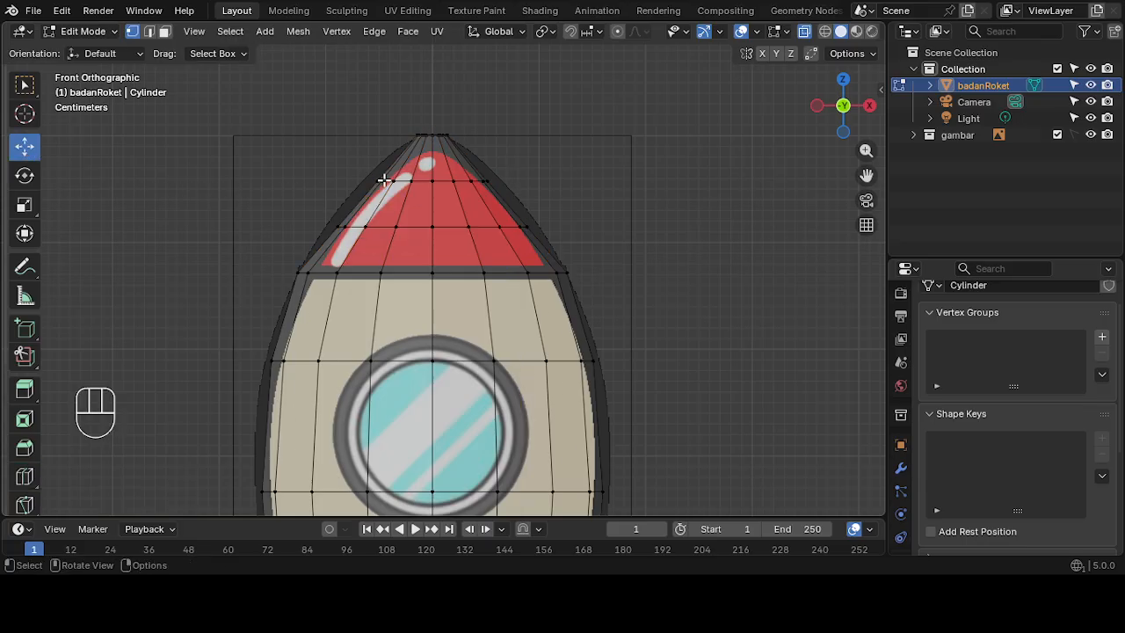
left_click_drag(309, 212, 633, 248)
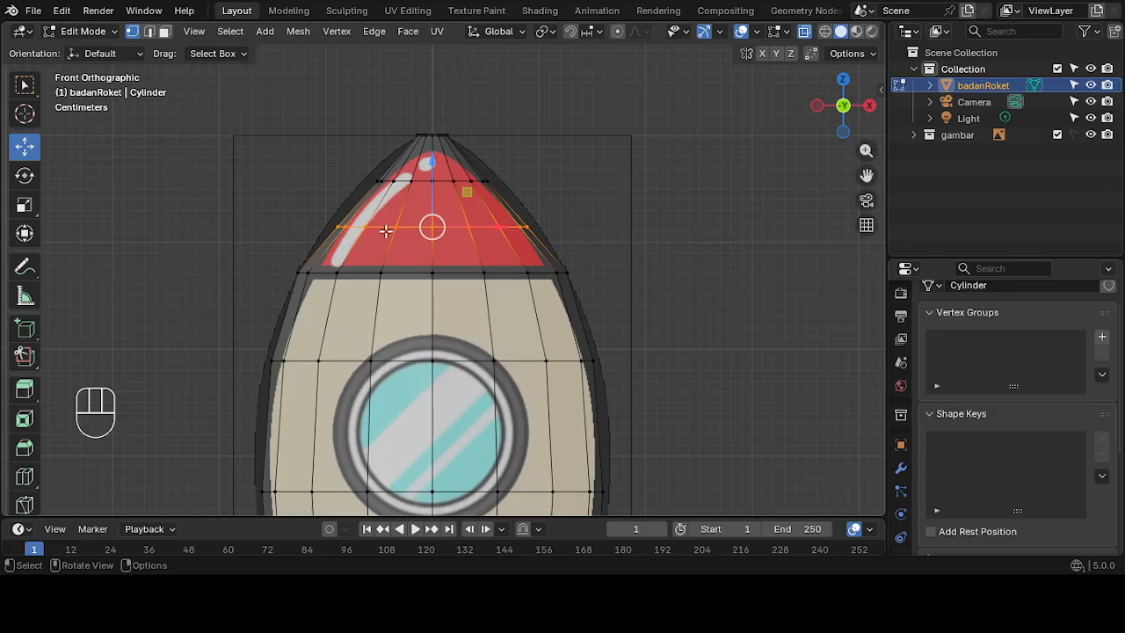
left_click_drag(323, 210, 660, 250)
left_click(662, 218)
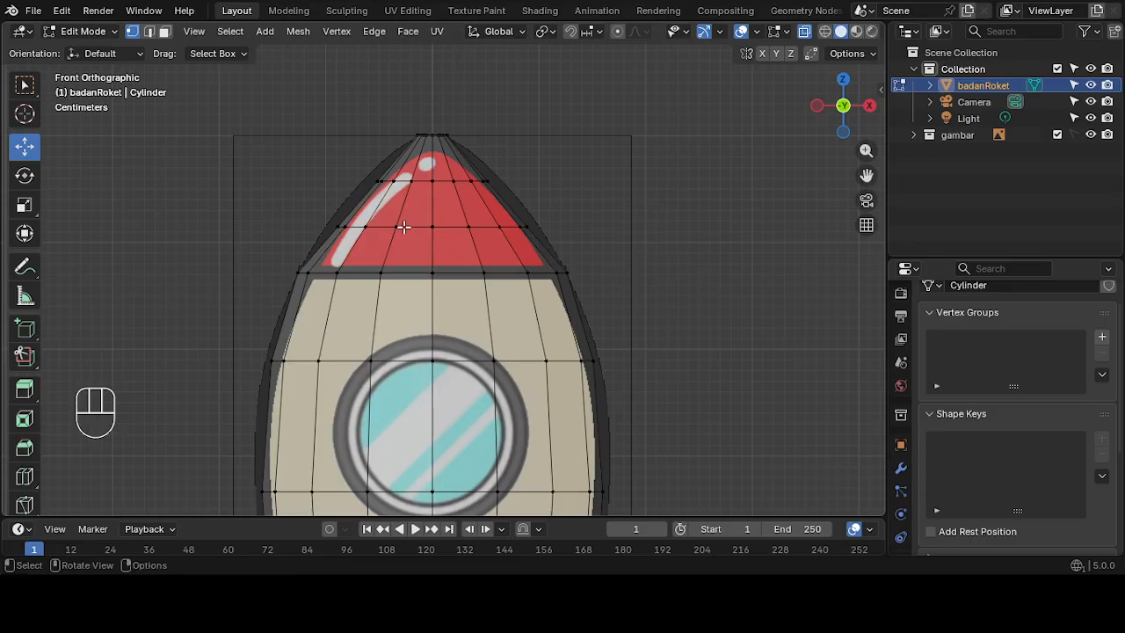
left_click(369, 225)
left_click(395, 227)
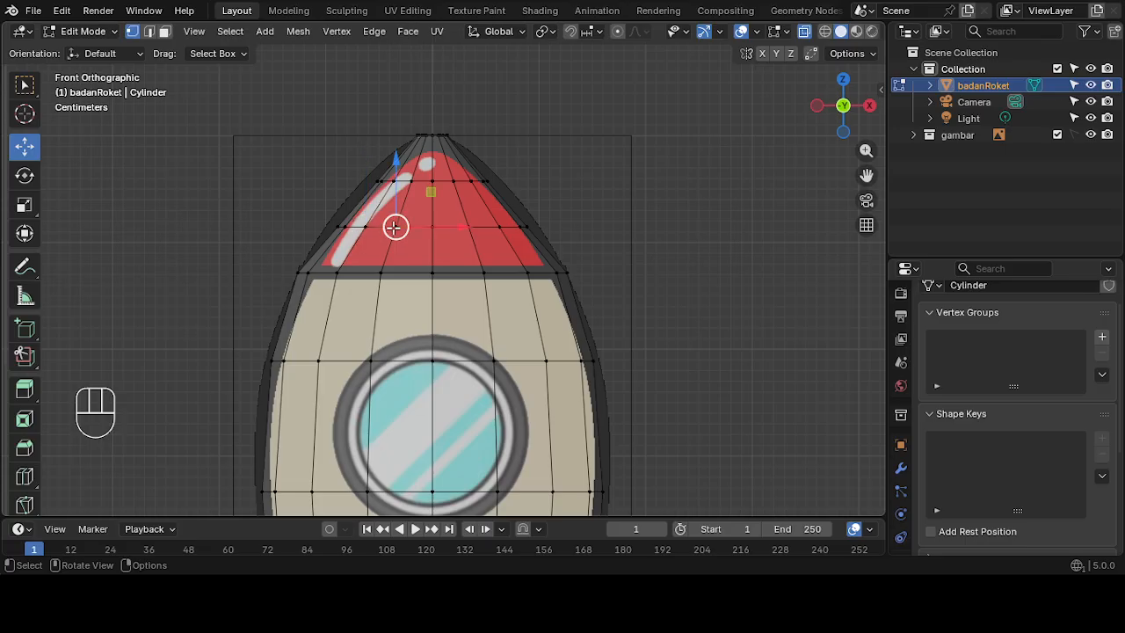
left_click_drag(289, 210, 624, 239)
left_click(648, 222)
scroll(576, 227, "up", 1)
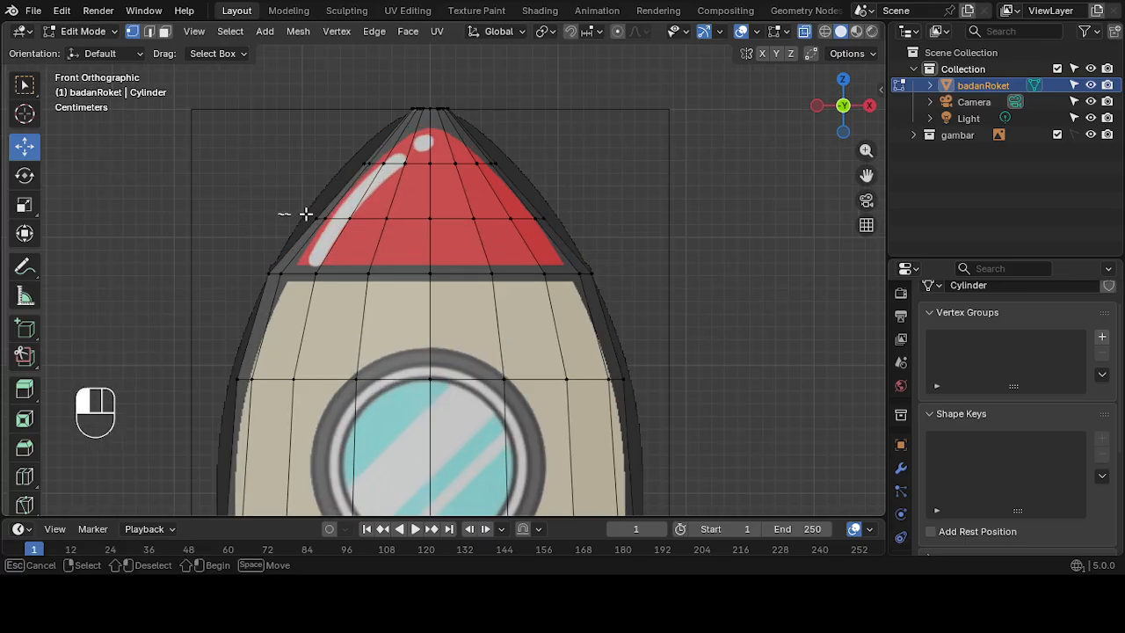
- Scale the lower and upper new nose cone loops outward, one at a time, to match the curved reference outline
left_click_drag(277, 214, 670, 241)
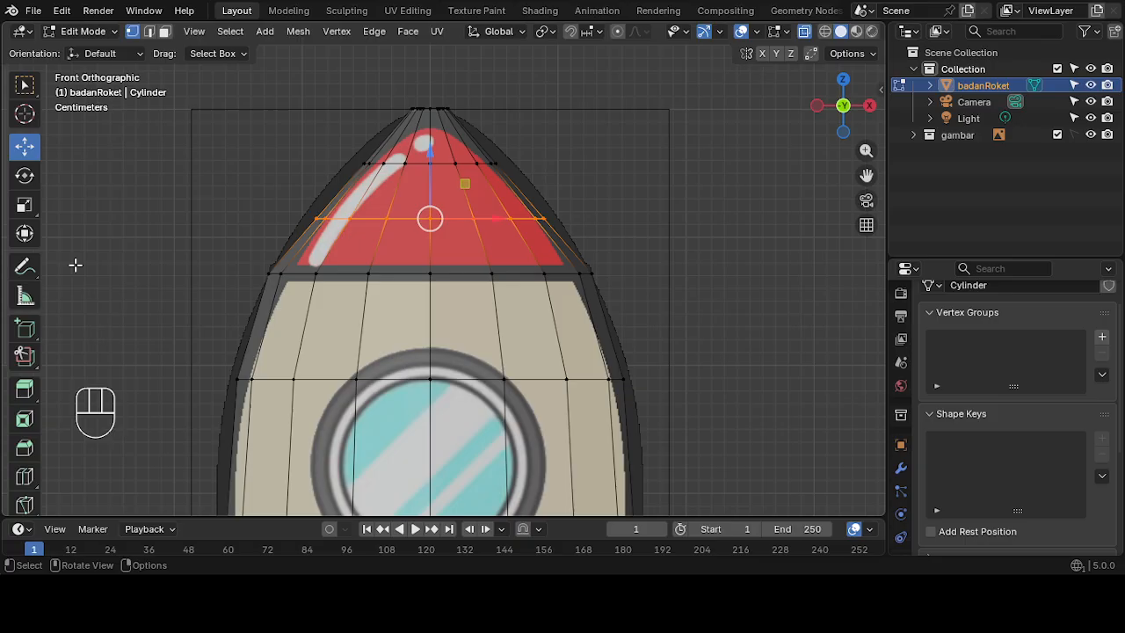
left_click(25, 205)
left_click_drag(502, 185, 520, 172)
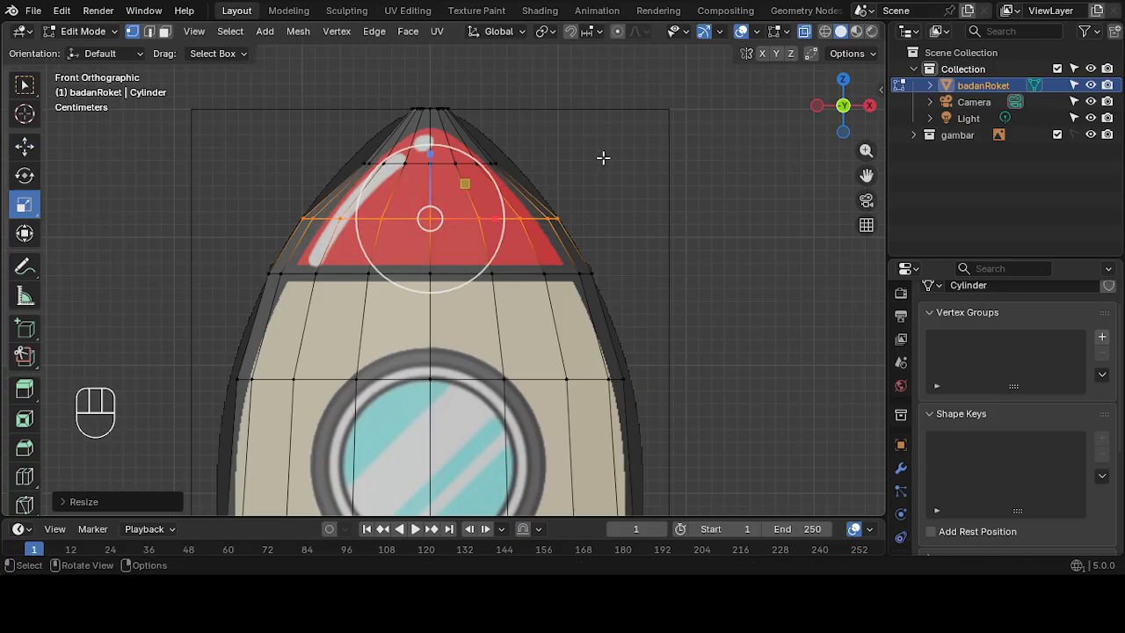
left_click(678, 158)
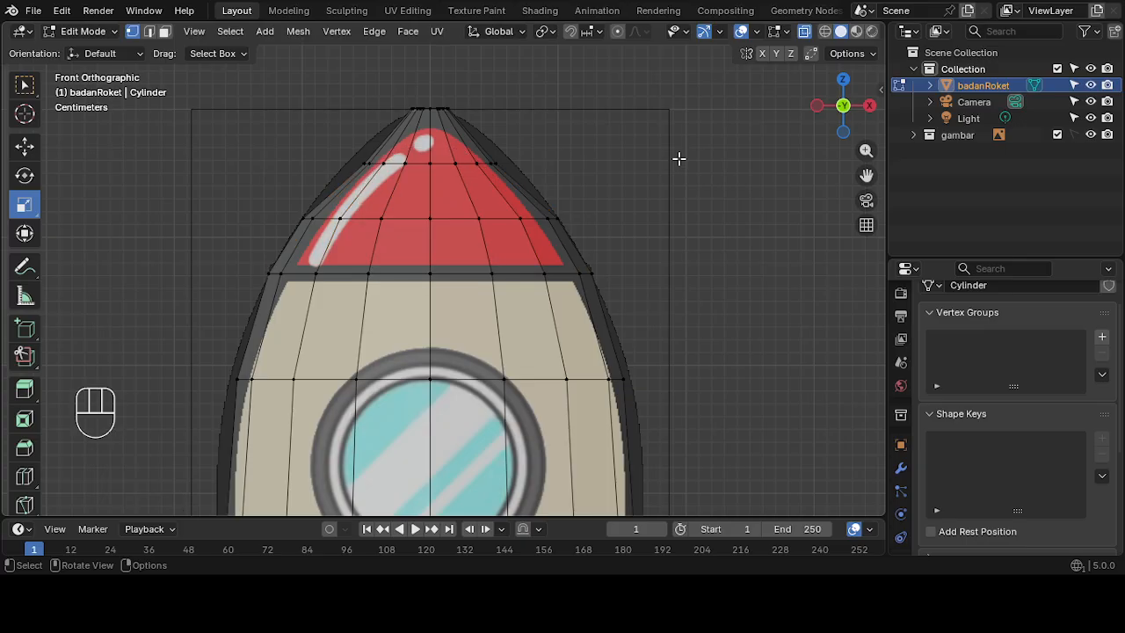
left_click_drag(322, 150, 550, 191)
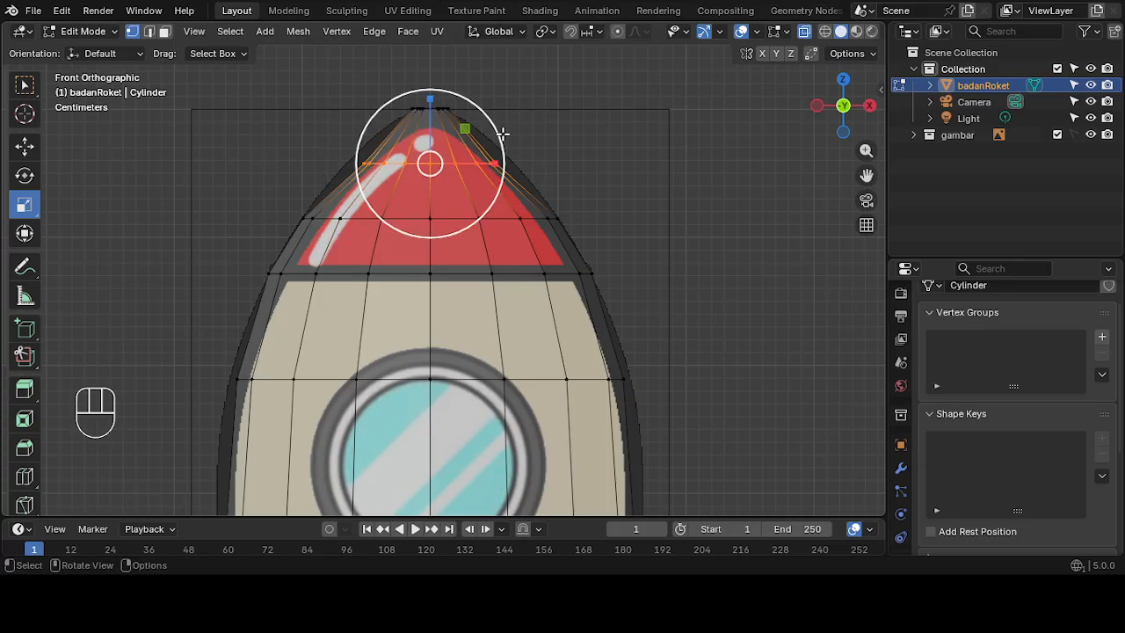
left_click_drag(501, 131, 522, 124)
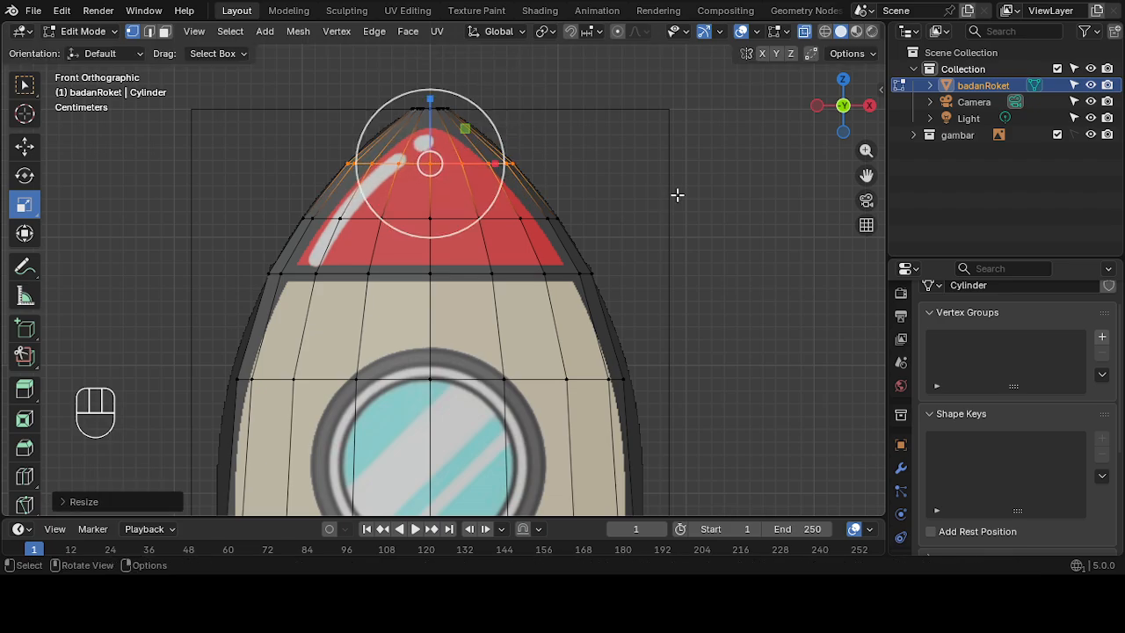
left_click(674, 196)
- Examine how the rocket body mesh fits the reference image from the nose cone down to the blue nozzle and flame
scroll(673, 211, "down", 5)
scroll(673, 212, "down", 1)
middle_click_drag(662, 317, 682, 240, "shift")
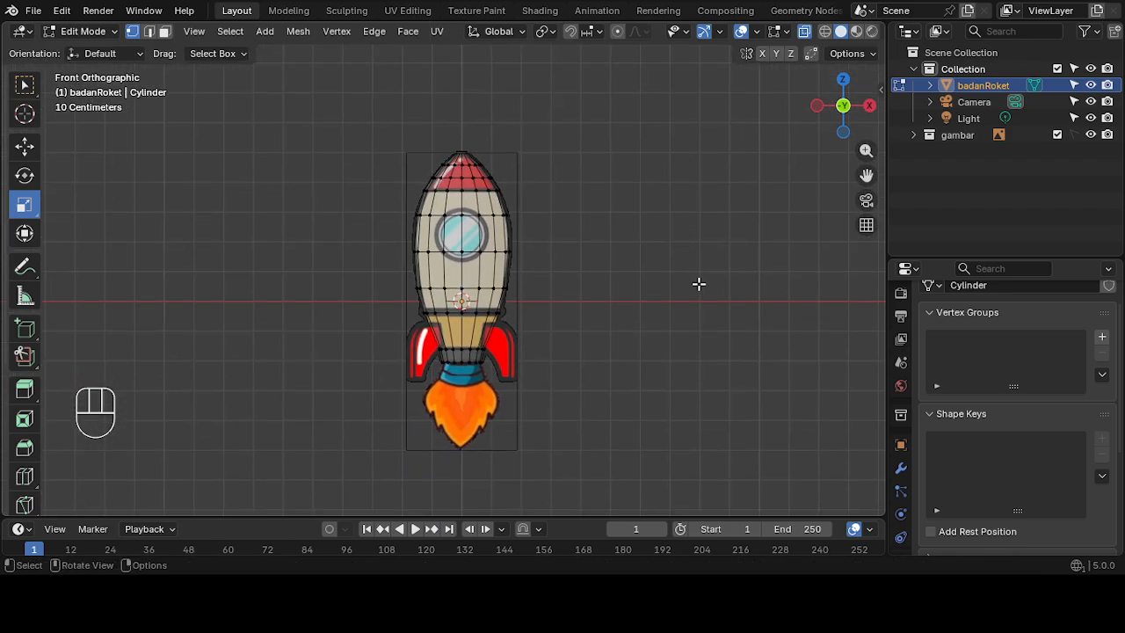
scroll(702, 286, "up", 4)
middle_click_drag(706, 298, 733, 307)
left_click(841, 112)
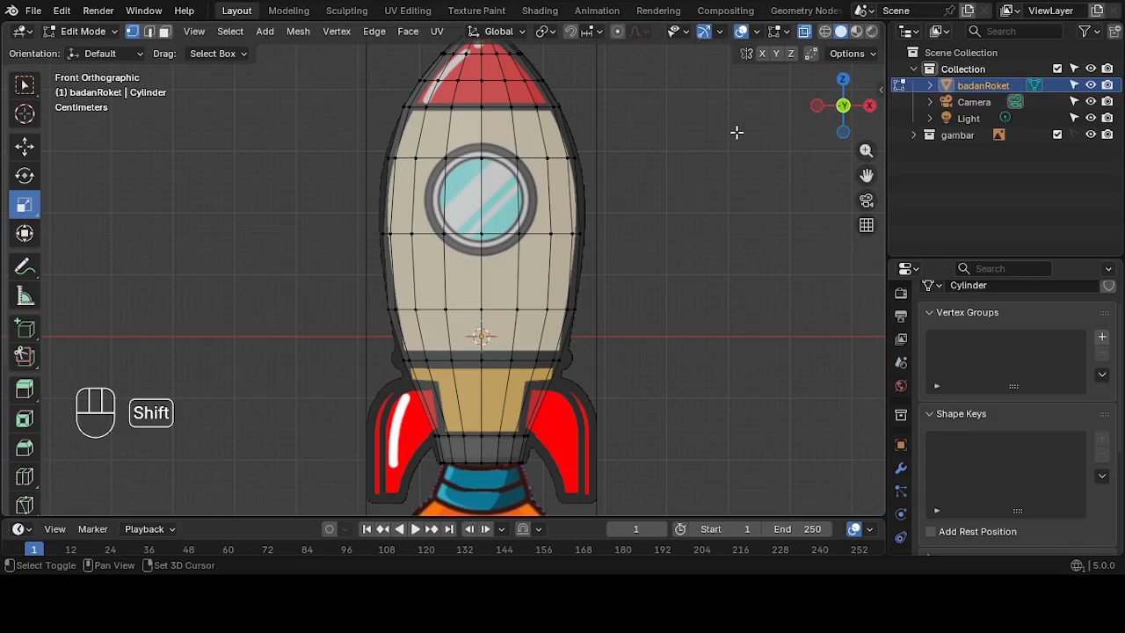
middle_click_drag(736, 131, 673, 168, "shift")
scroll(597, 228, "up", 6)
scroll(614, 211, "down", 5)
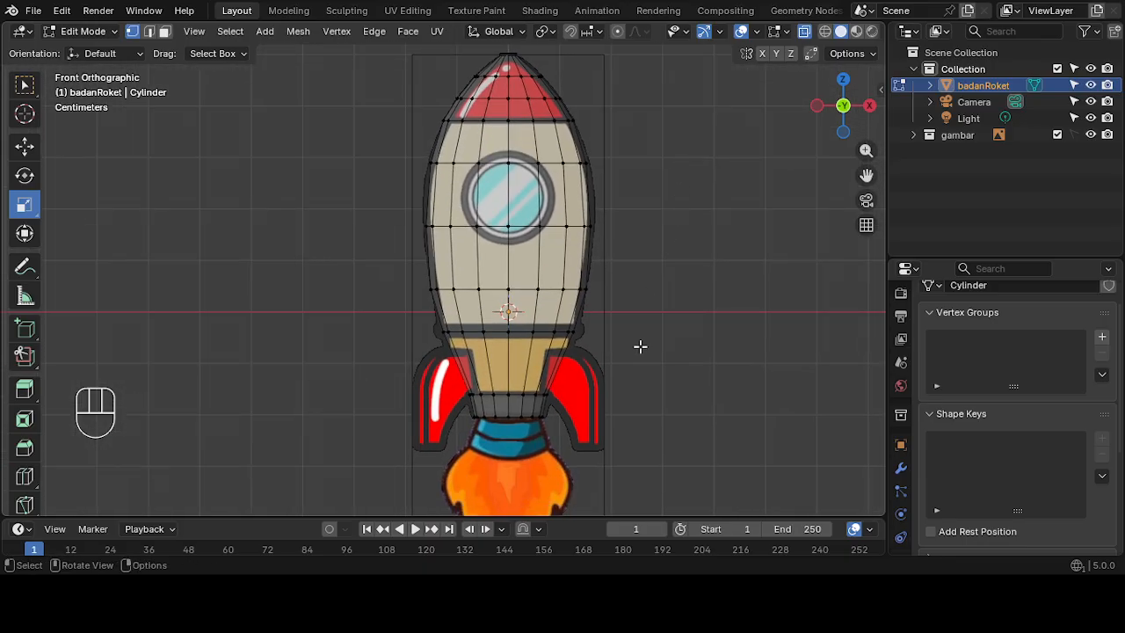
middle_click_drag(640, 346, 527, 231, "shift")
scroll(659, 201, "up", 4)
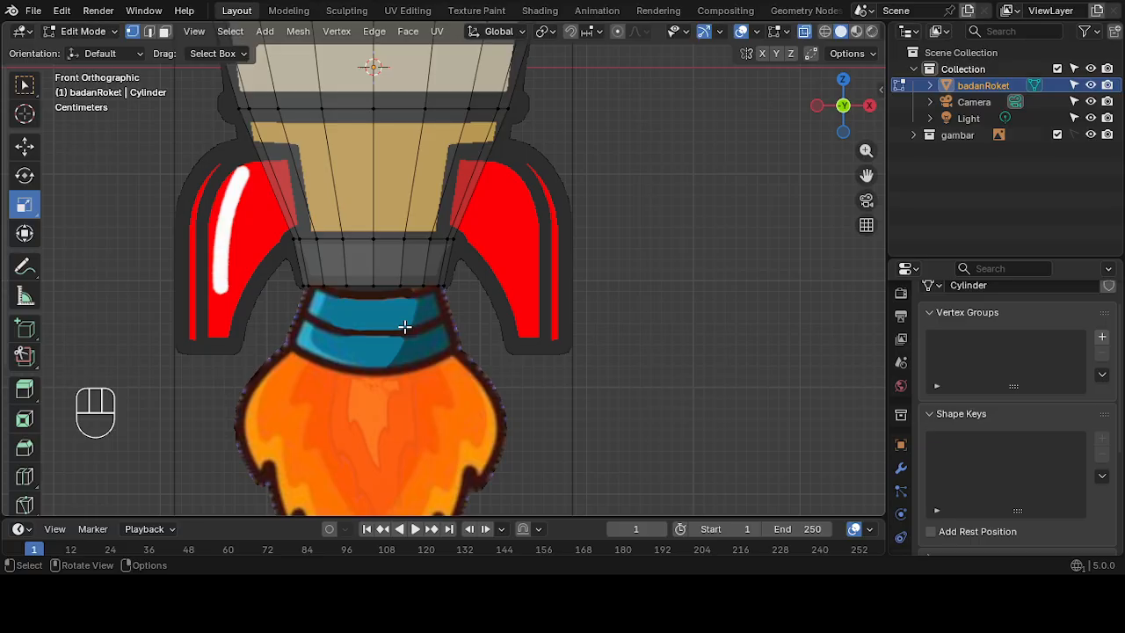
scroll(478, 333, "down", 2)
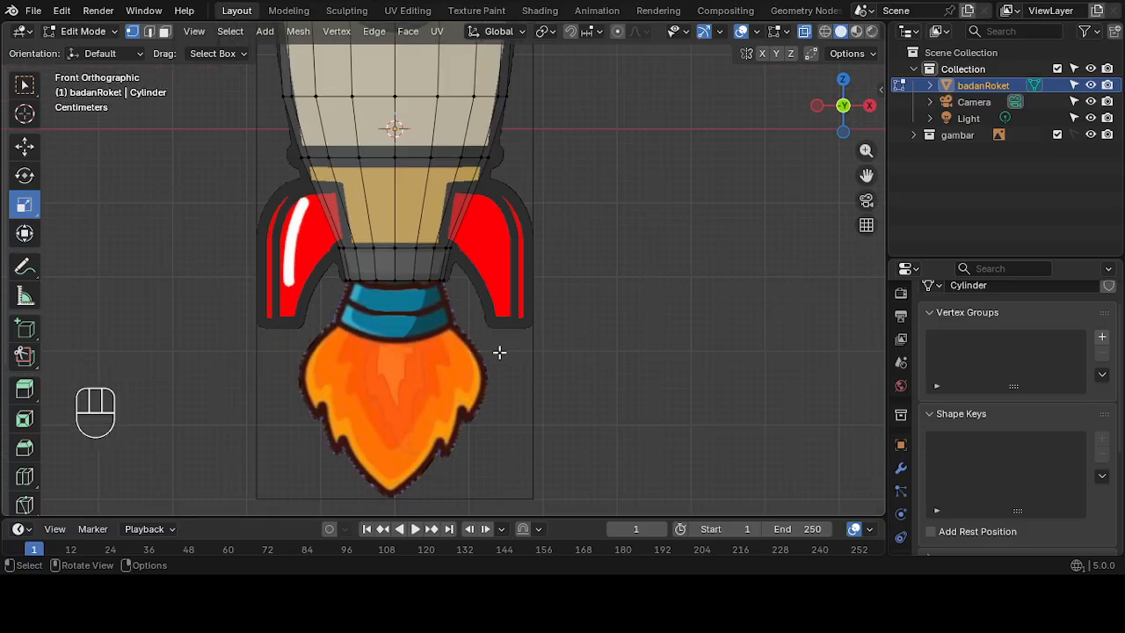
- Turn off X-ray and select the rocket body's bottom face in face selection mode
middle_click_drag(500, 351, 459, 304)
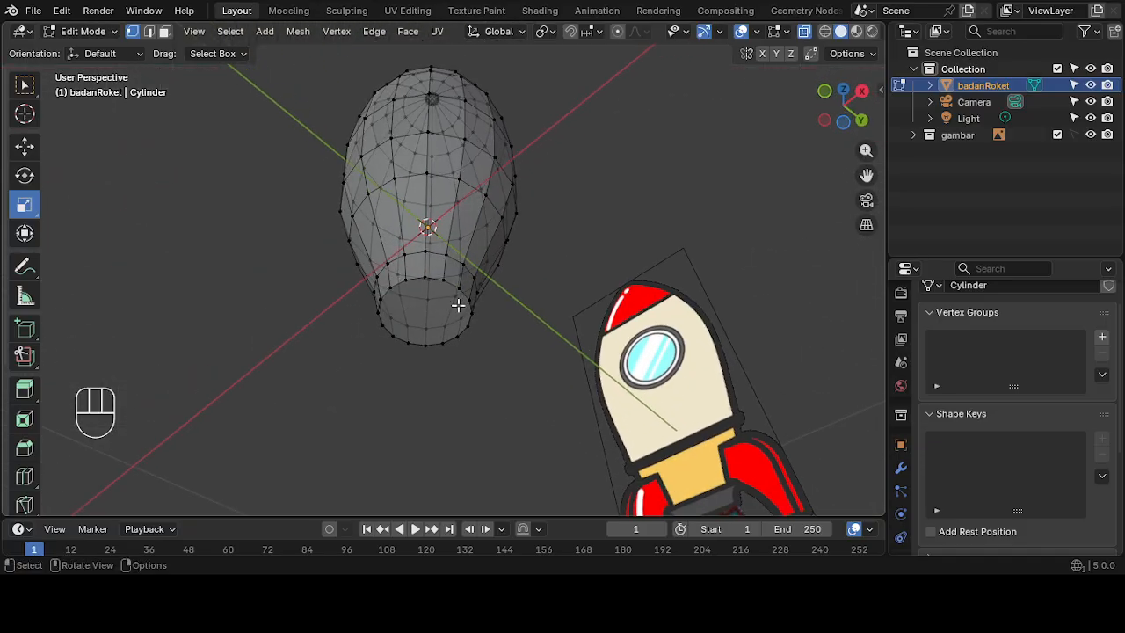
left_click(842, 123)
middle_click_drag(606, 258, 677, 325)
scroll(683, 326, "up", 4)
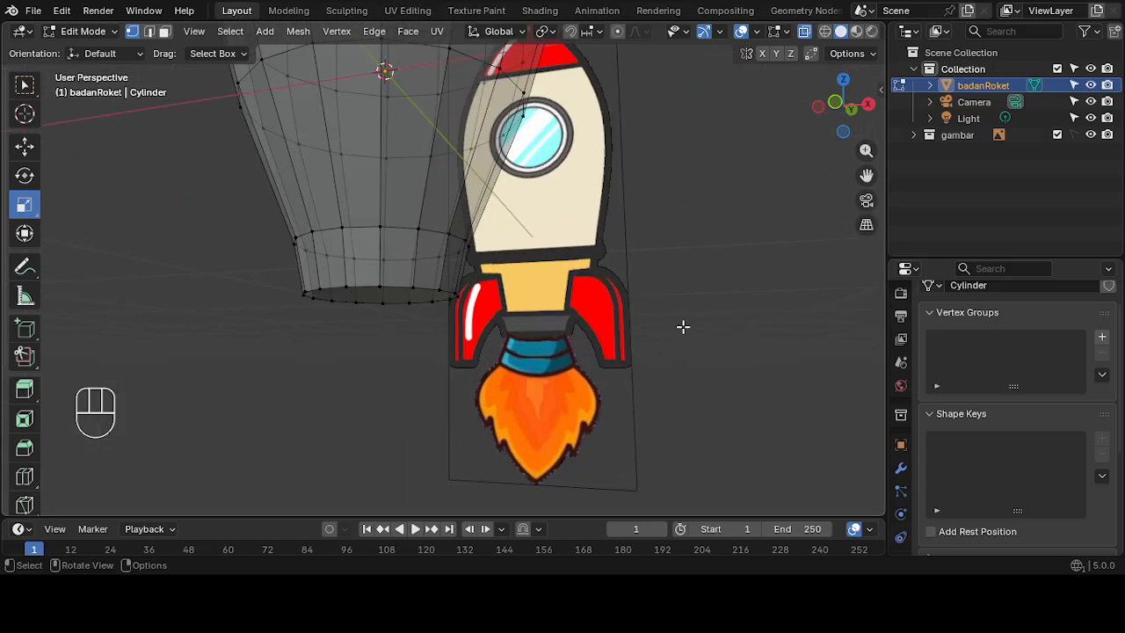
left_click(837, 109)
scroll(381, 341, "down", 6)
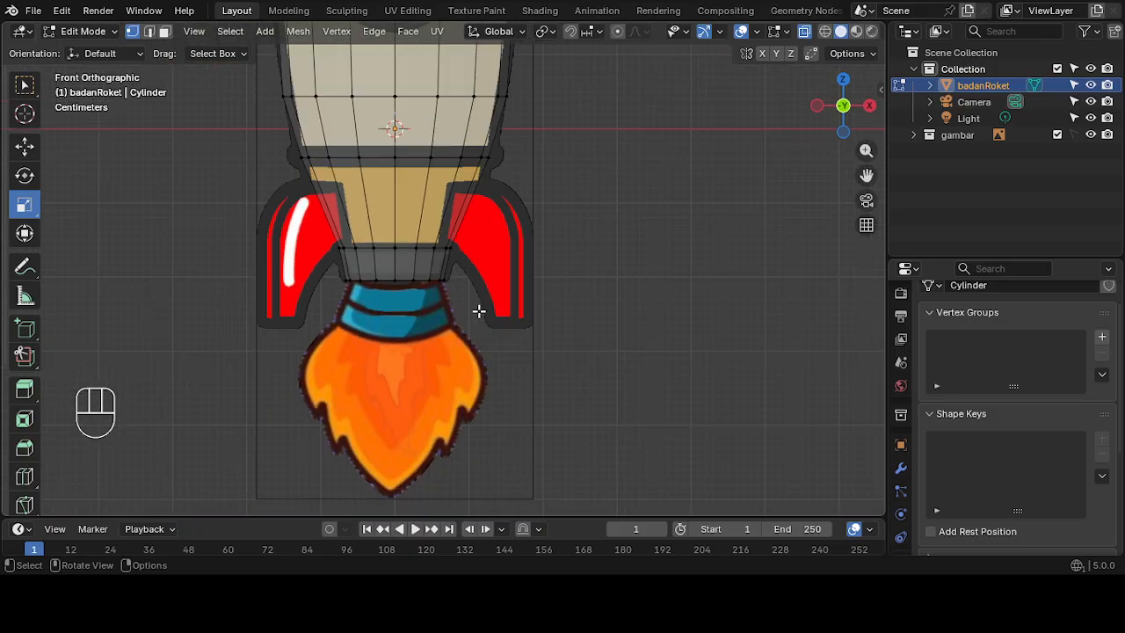
middle_click_drag(477, 307, 537, 241, "shift")
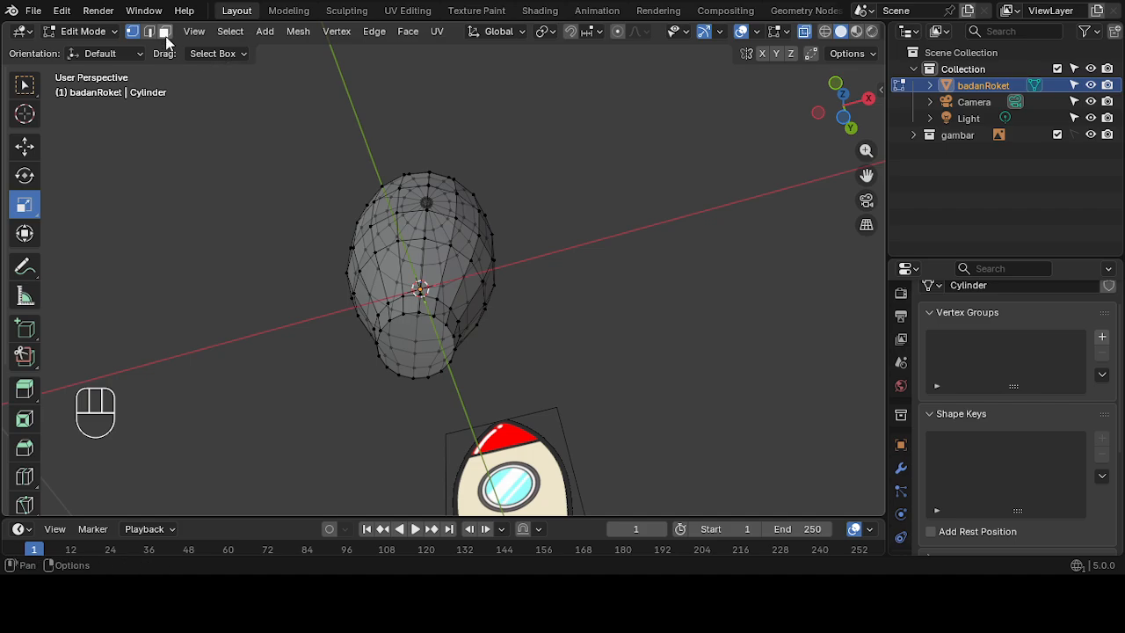
left_click(805, 32)
left_click(399, 341)
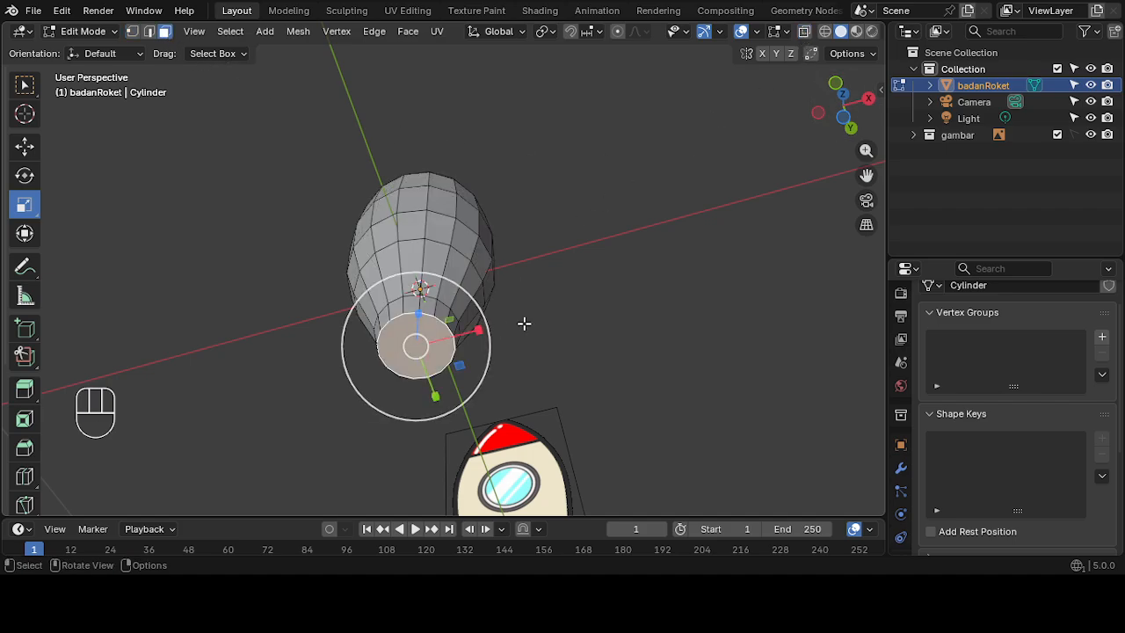
- Extrude the bottom face straight down to the lower corners of the blue nozzle in front view
middle_click_drag(575, 259, 645, 369)
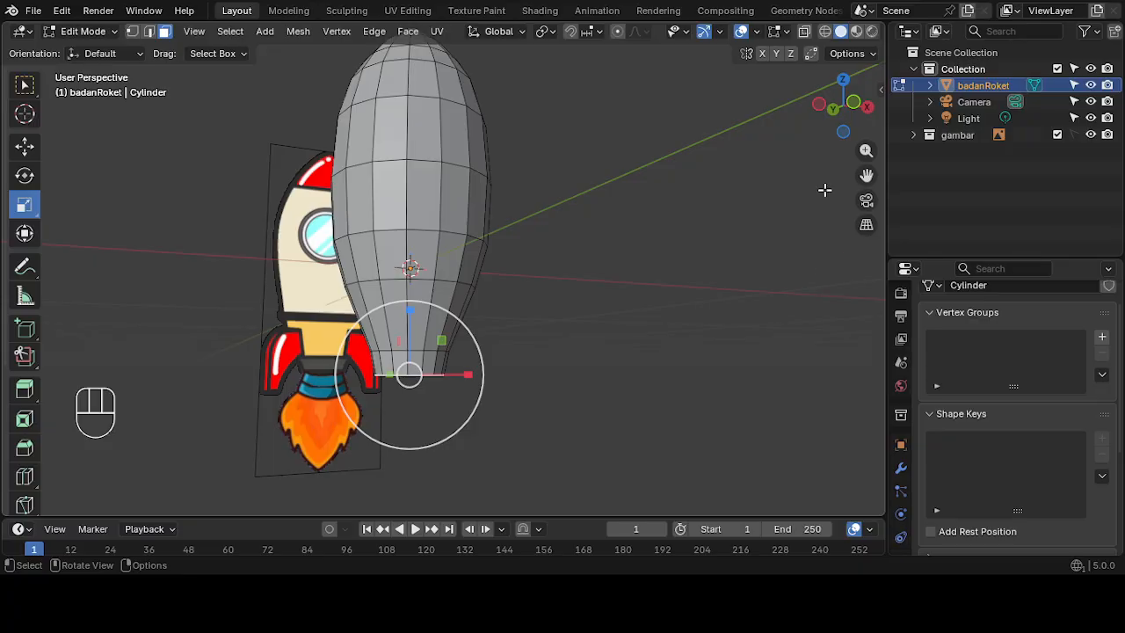
middle_click_drag(679, 269, 684, 225)
middle_click_drag(811, 134, 836, 184)
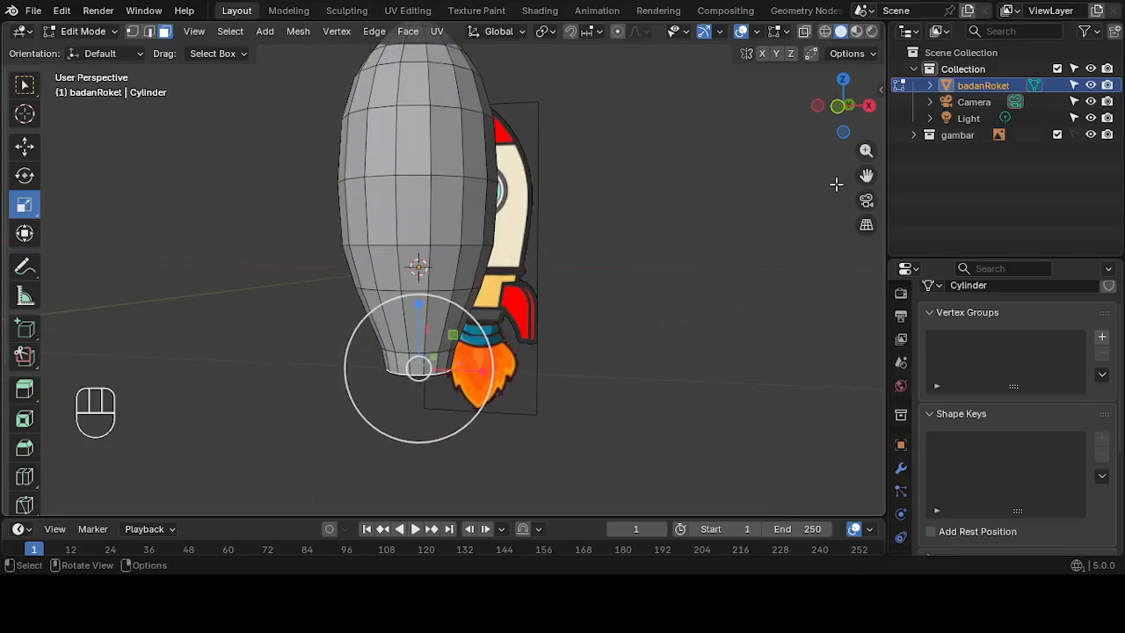
left_click(837, 105)
middle_click_drag(540, 359, 550, 291)
left_click(840, 118)
scroll(665, 278, "up", 4)
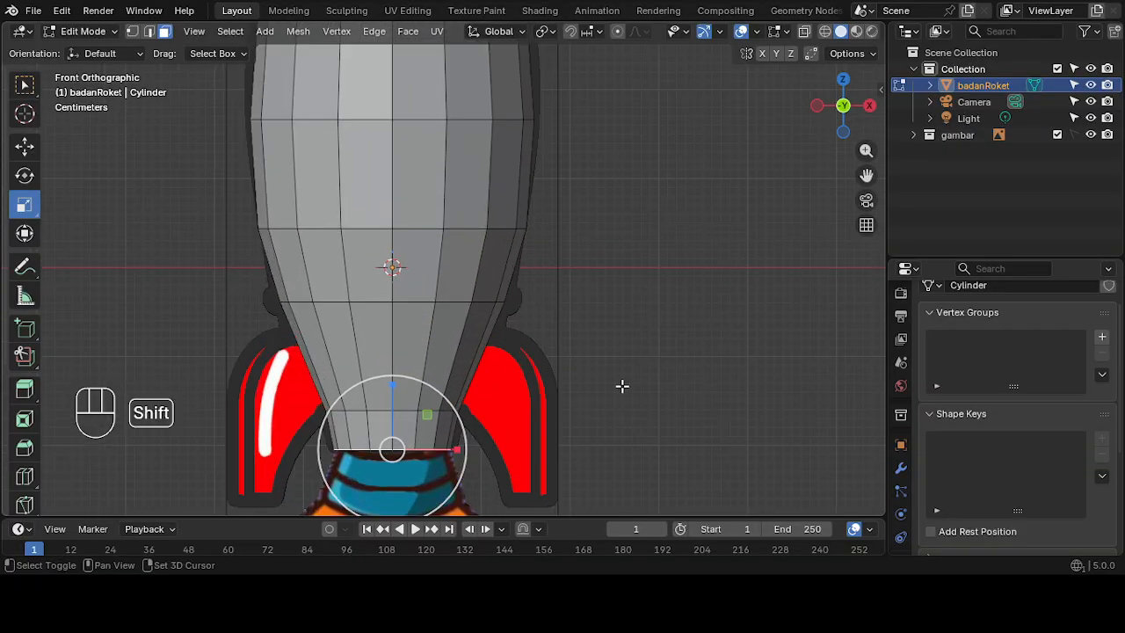
middle_click_drag(624, 384, 669, 223, "shift")
scroll(669, 224, "up", 5)
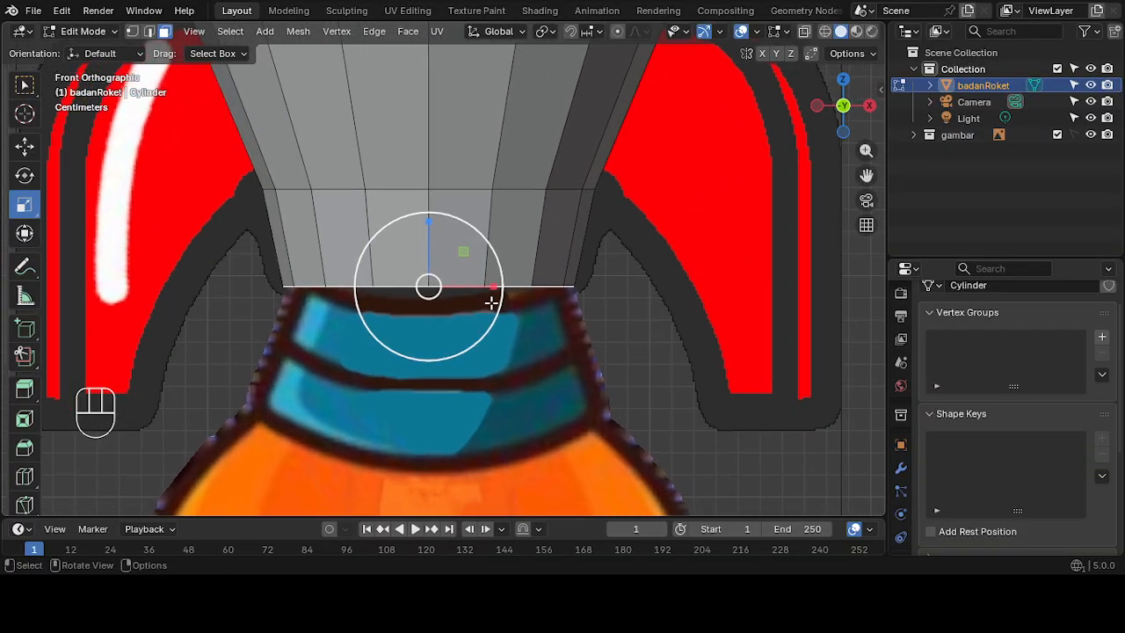
left_click(27, 393)
left_click_drag(430, 346, 411, 492)
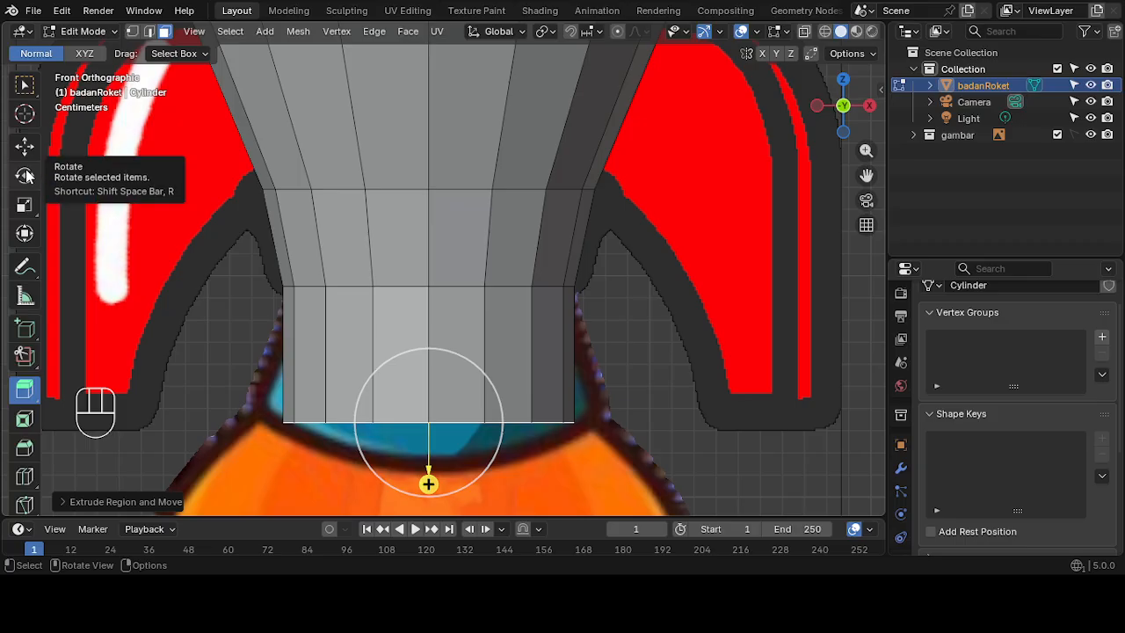
- Scale the extruded bottom face outward to the flared lower edge of the blue nozzle and turn X-ray back on
left_click(26, 206)
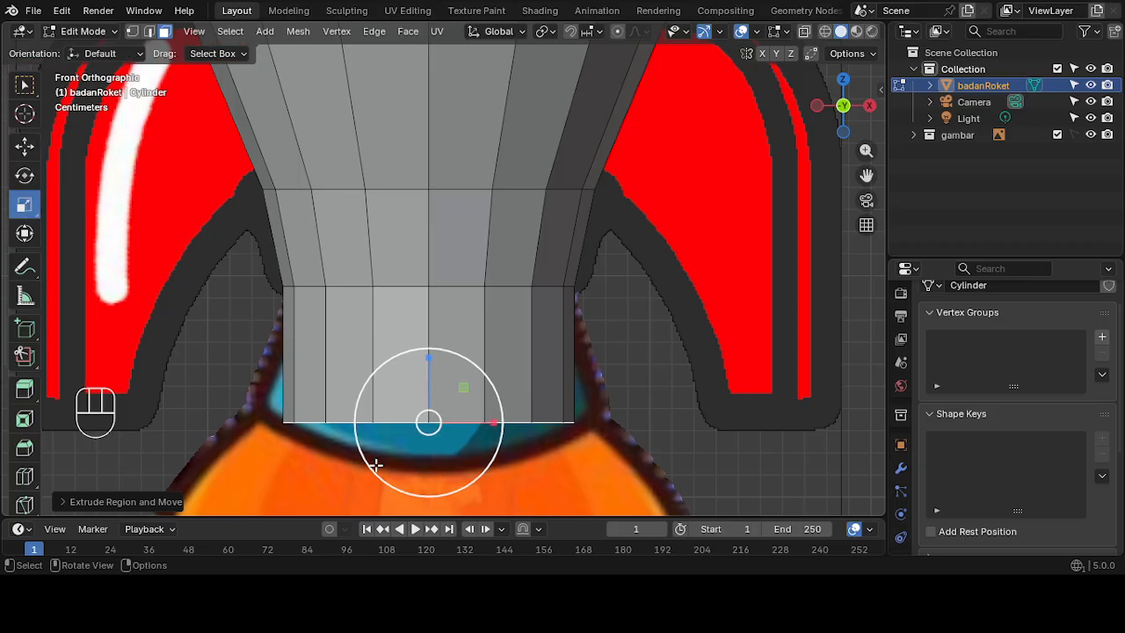
left_click_drag(367, 467, 331, 457)
left_click(804, 31)
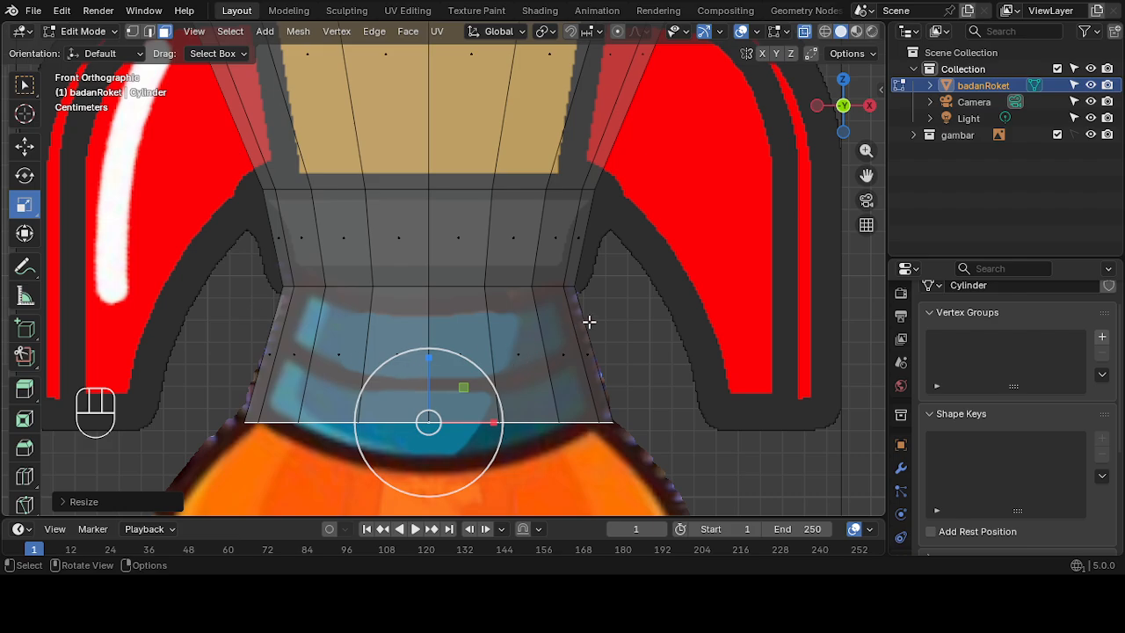
- Add one loop cut around the middle of the blue nozzle section and scale it slightly inward for a curved profile
left_click(25, 477)
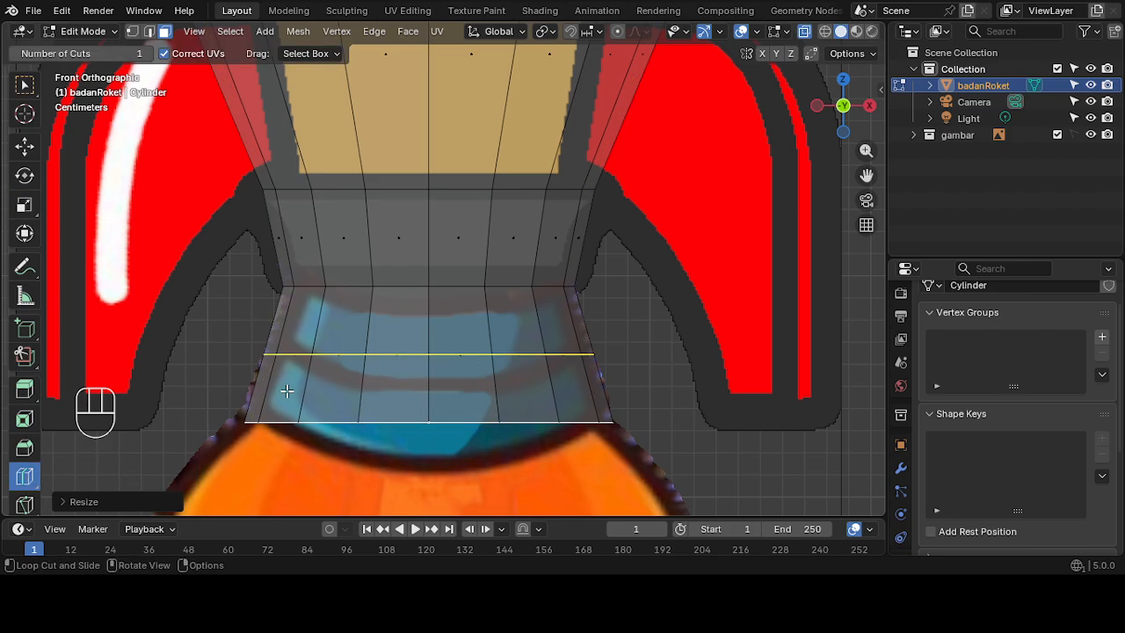
left_click(277, 349)
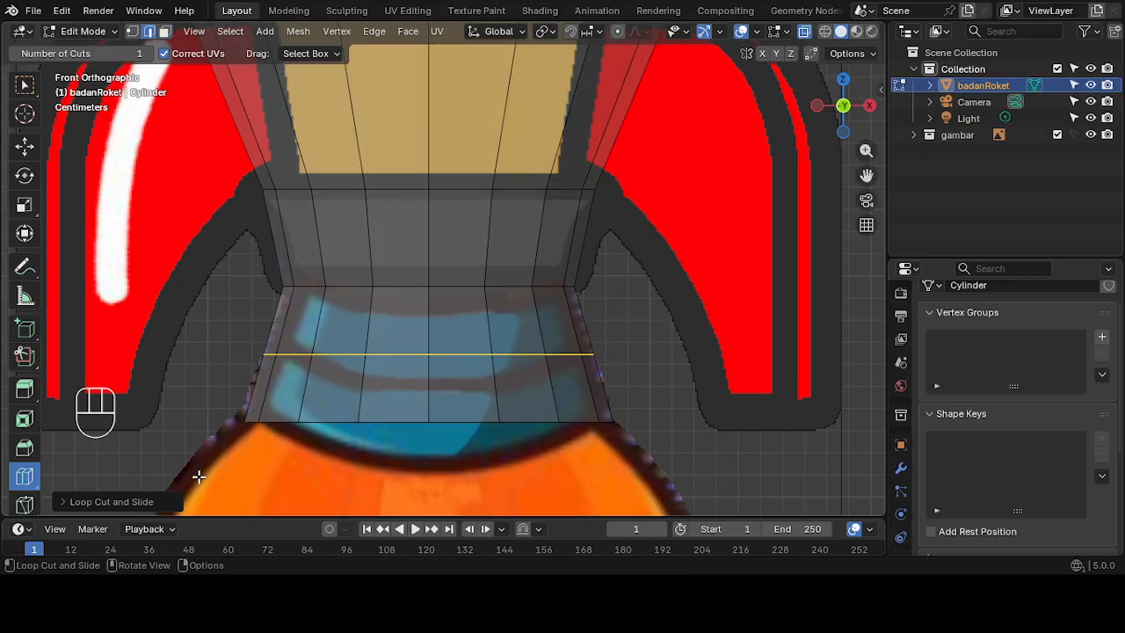
left_click(24, 204)
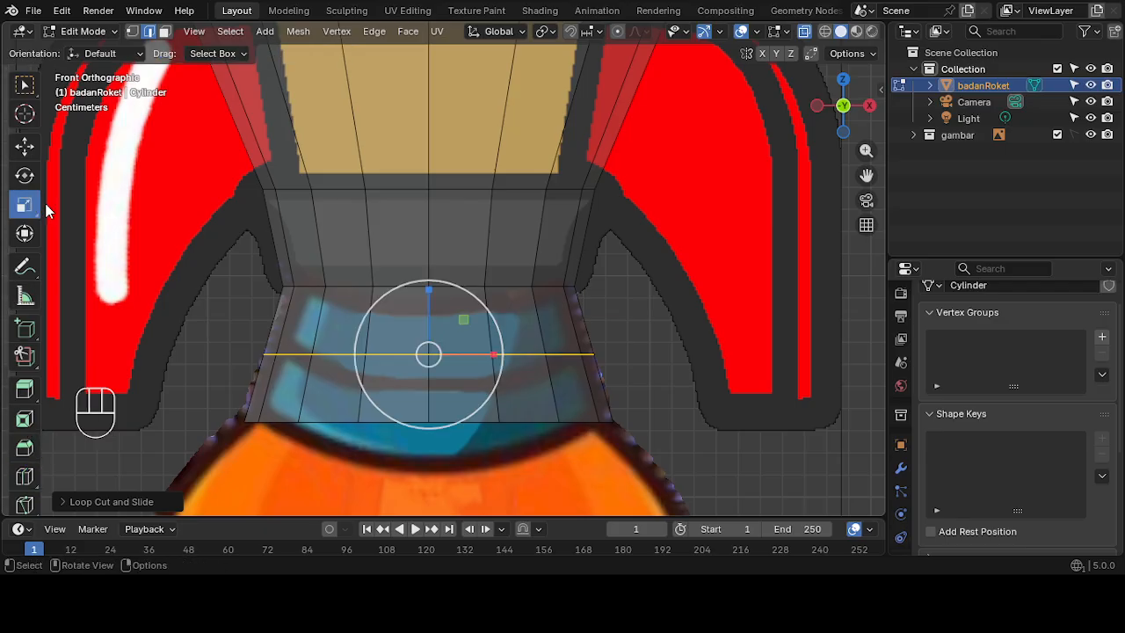
left_click_drag(493, 313, 489, 306)
scroll(659, 365, "down", 3)
scroll(659, 366, "down", 3)
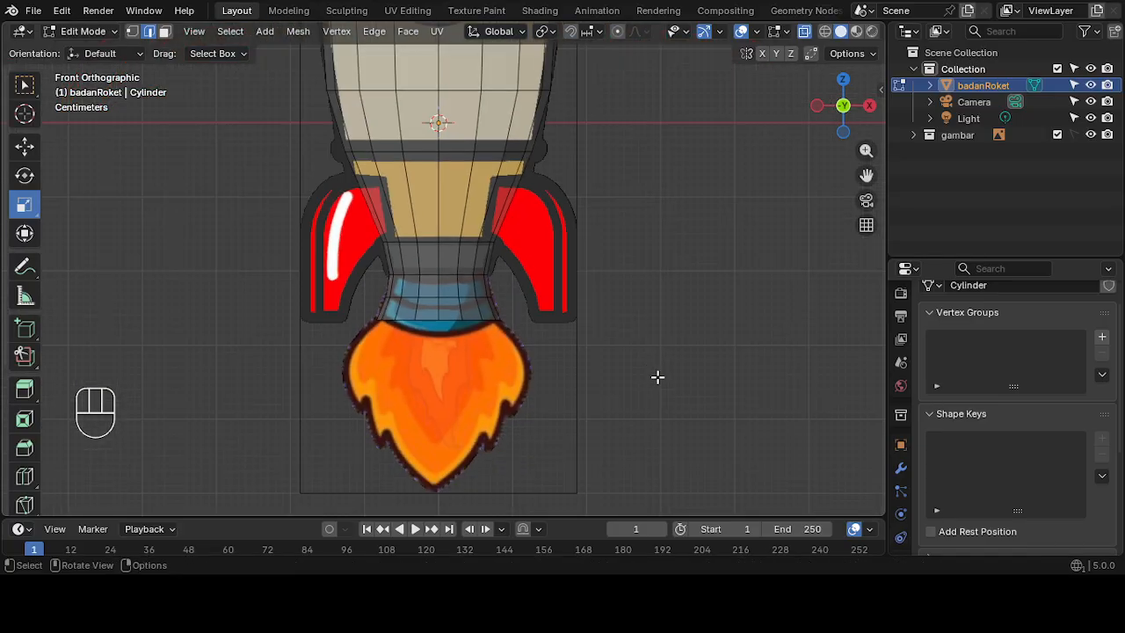
- Examine the nozzle's shape in perspective and compare the whole rocket body with the reference image in front view
middle_click_drag(658, 377, 785, 263)
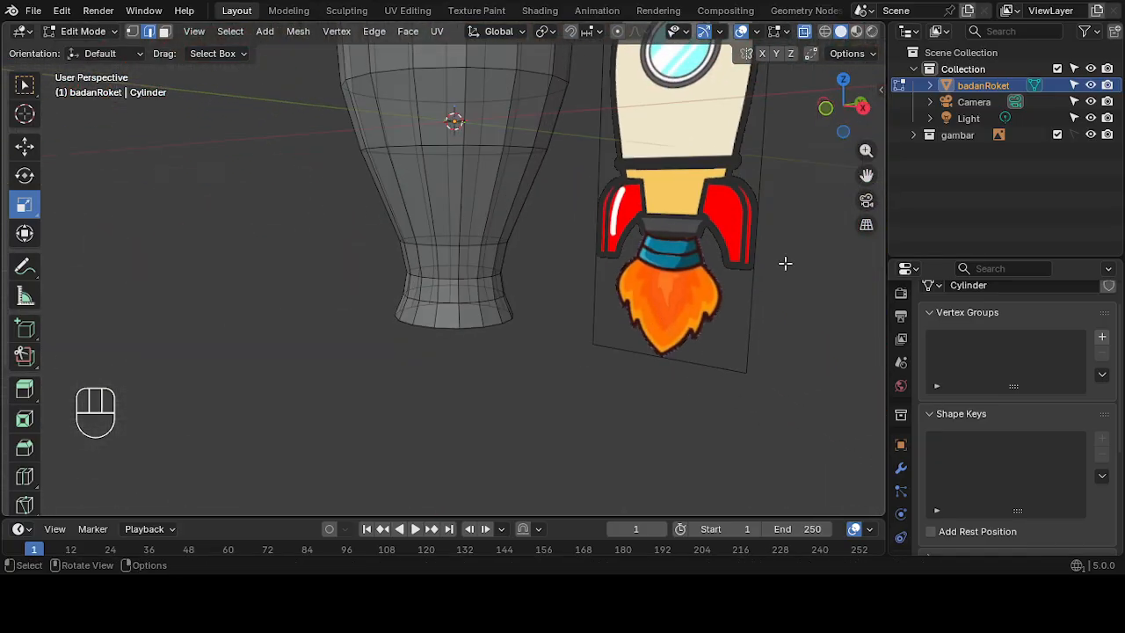
left_click(833, 107)
scroll(556, 275, "up", 4)
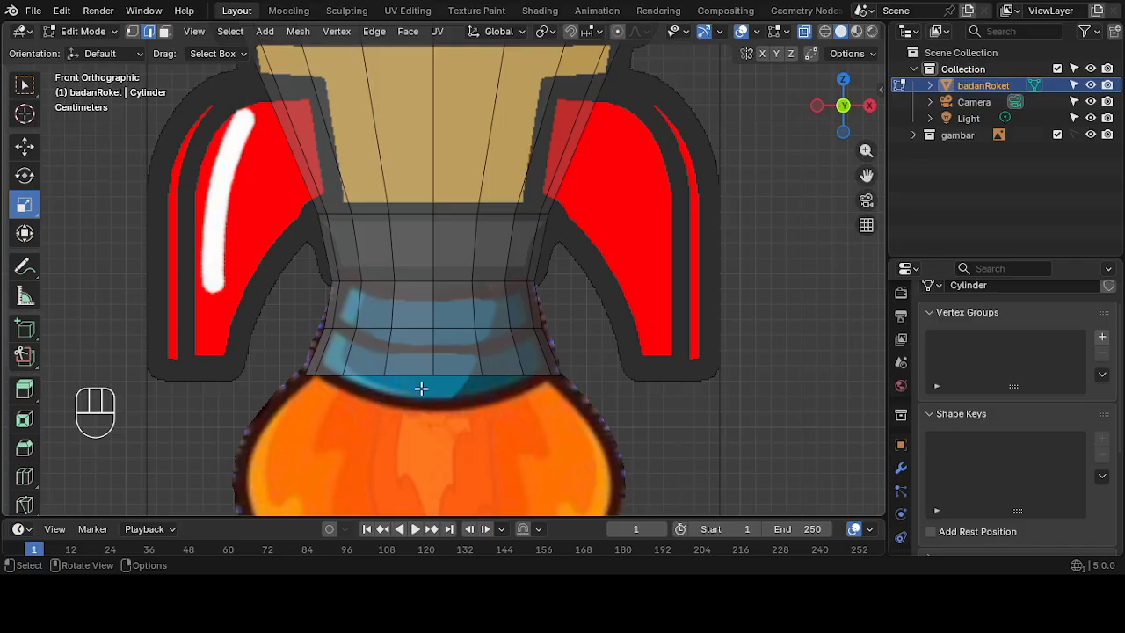
scroll(454, 306, "down", 3)
middle_click_drag(465, 304, 512, 420, "shift")
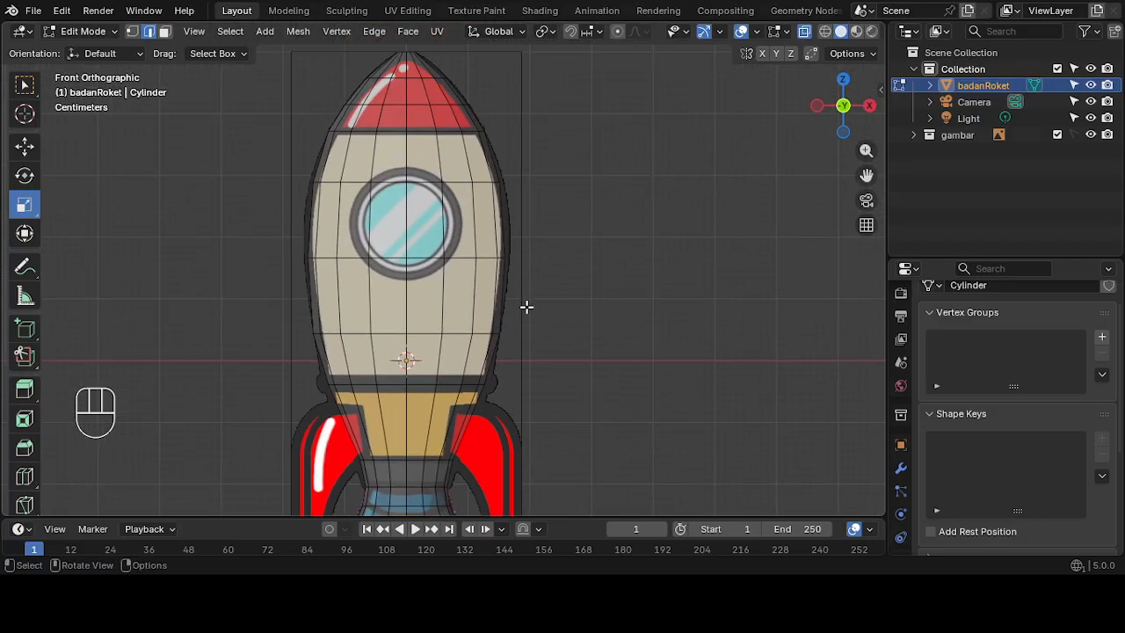
scroll(525, 306, "up", 2)
middle_click_drag(524, 307, 571, 162, "shift")
scroll(495, 243, "up", 4)
scroll(396, 271, "up", 4)
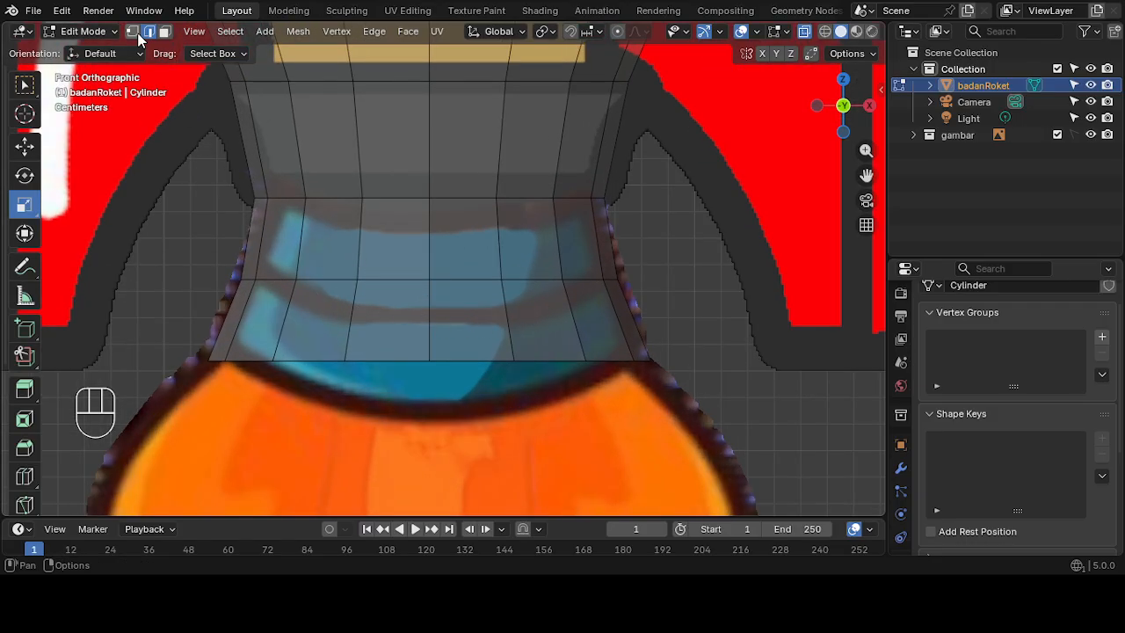
- Bevel the nozzle's middle edge loop to a width of about 0.0026 m with 2 segments
left_click(327, 280, "alt")
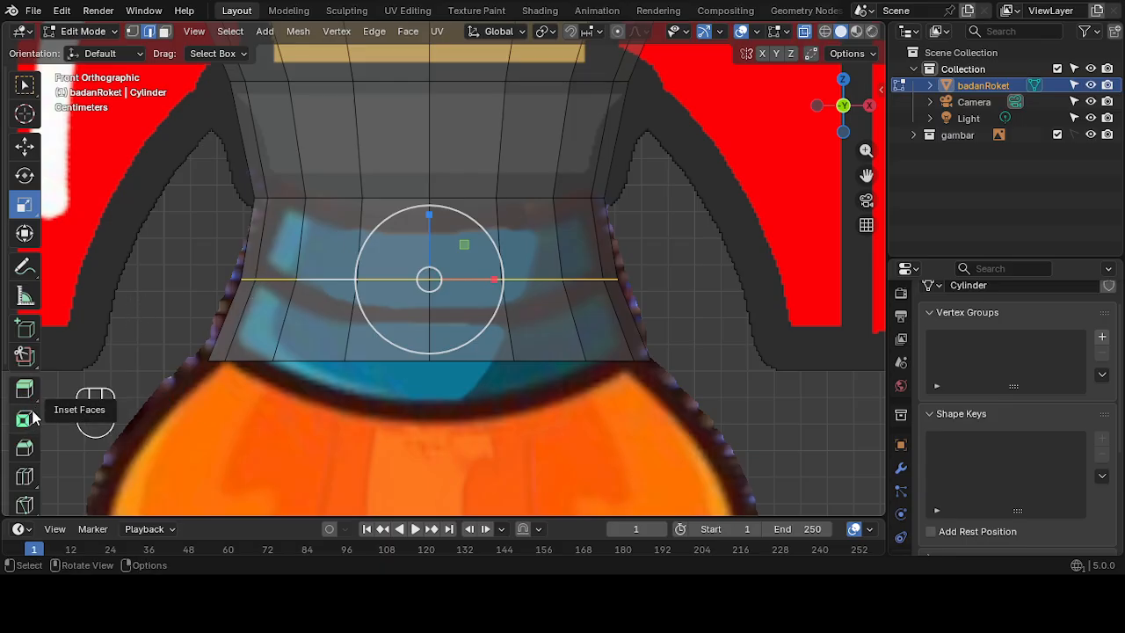
left_click(24, 447)
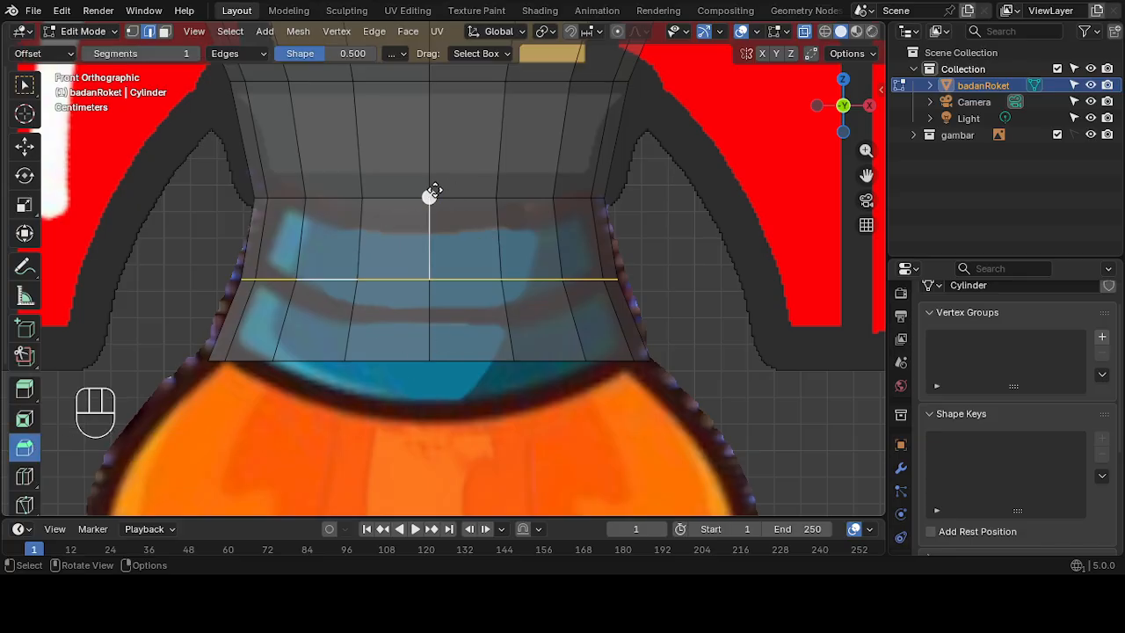
left_click_drag(429, 197, 424, 183)
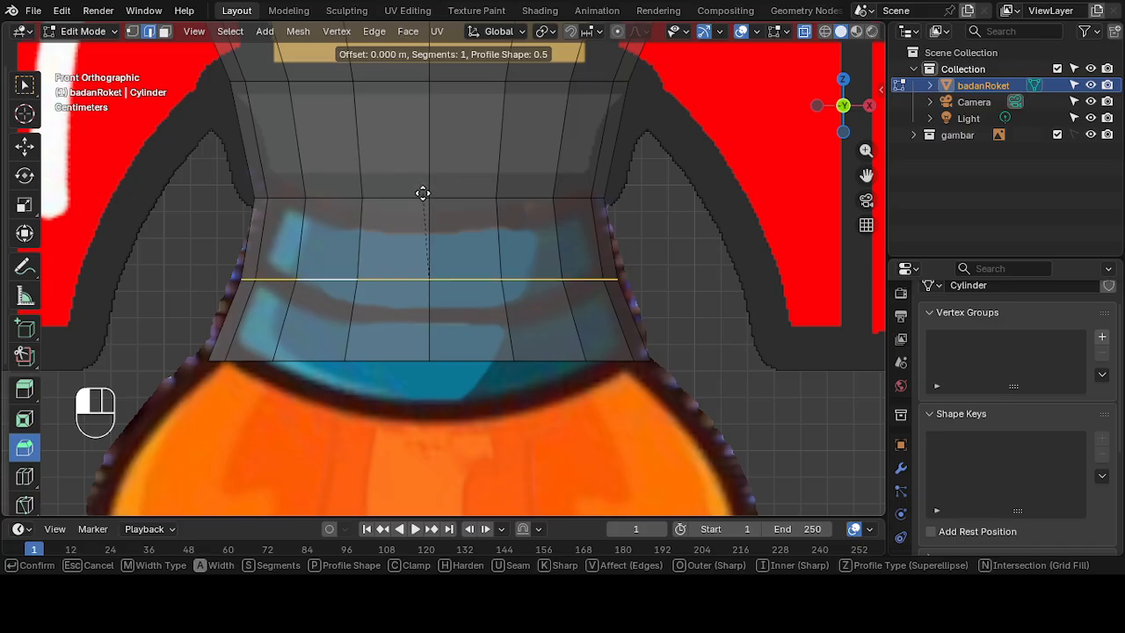
scroll(424, 182, "up", 1)
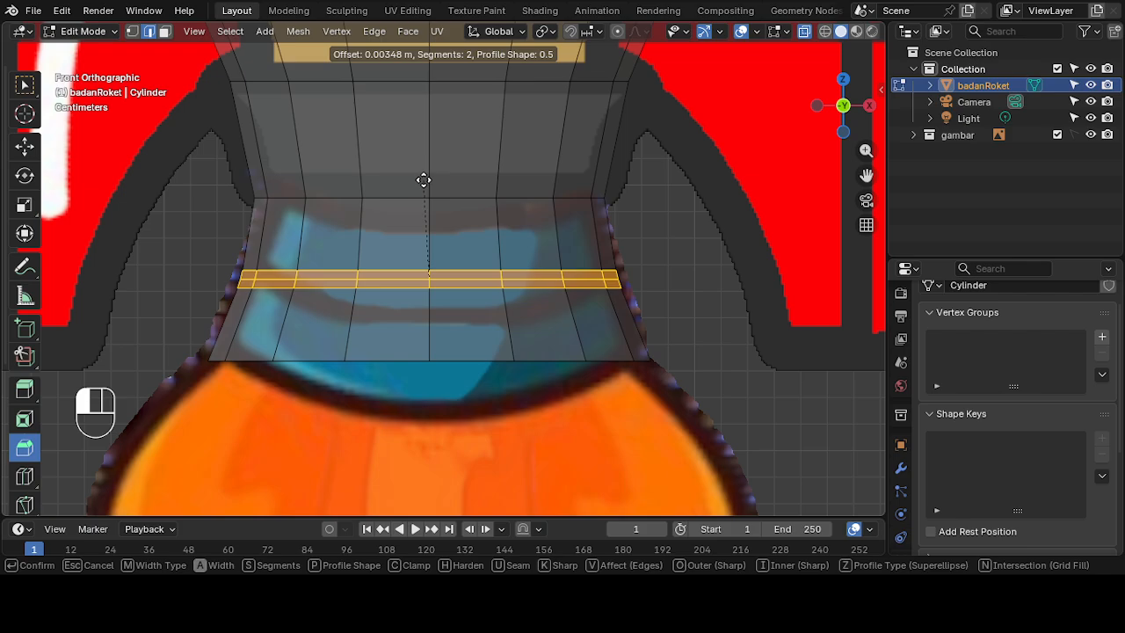
left_click_drag(423, 180, 424, 183)
scroll(424, 182, "down", 1)
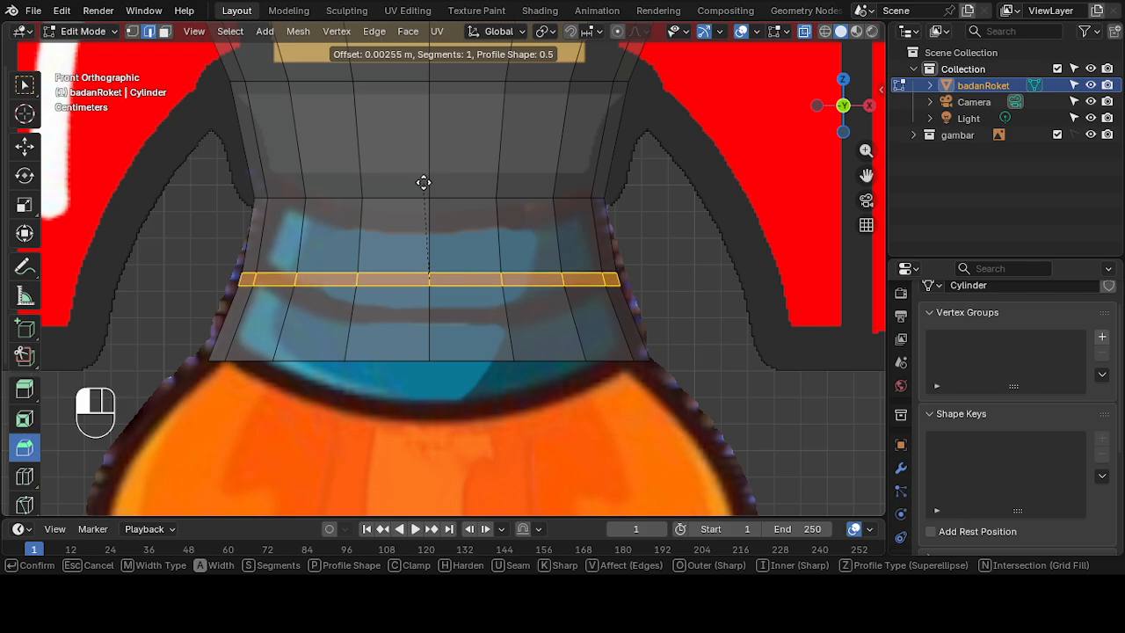
left_click(423, 182)
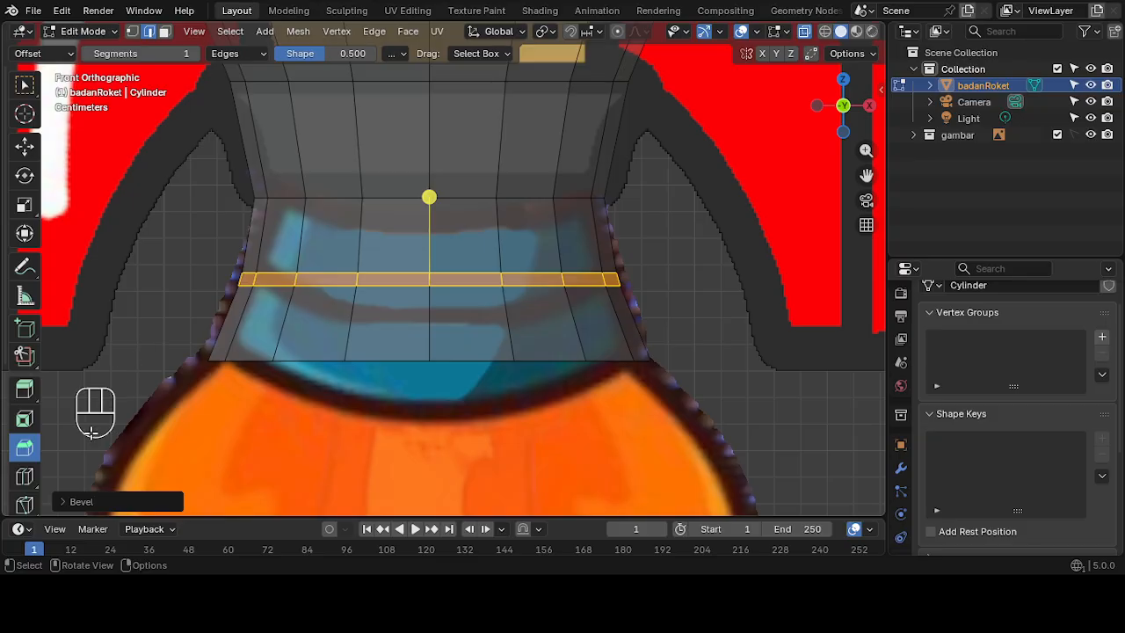
left_click(67, 500)
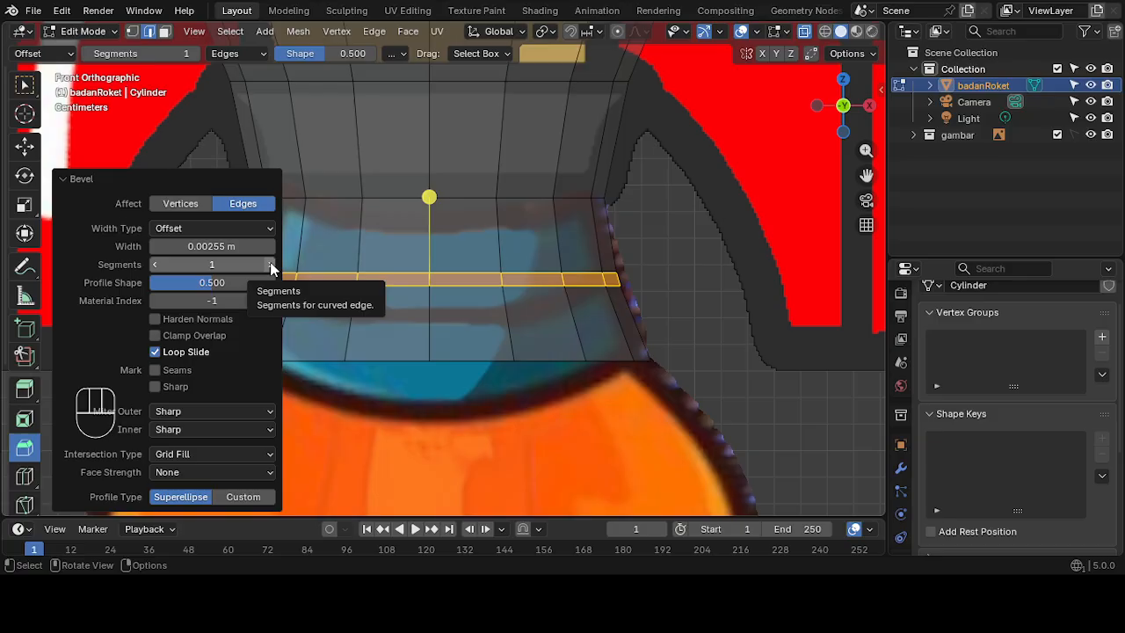
left_click_drag(260, 264, 323, 276)
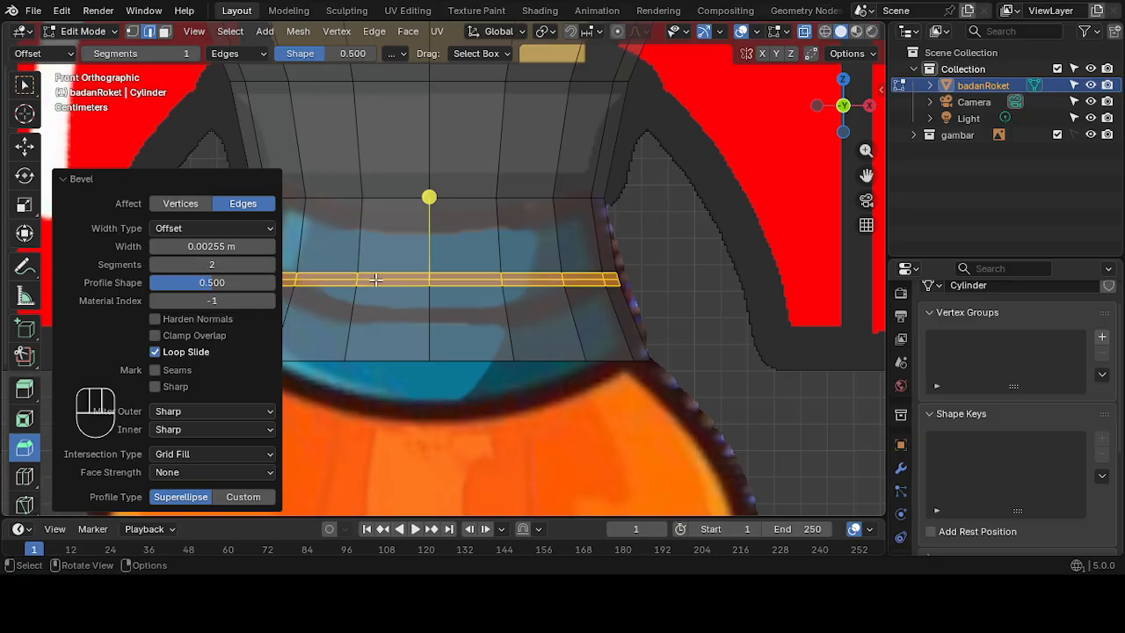
key("ctrl+b")
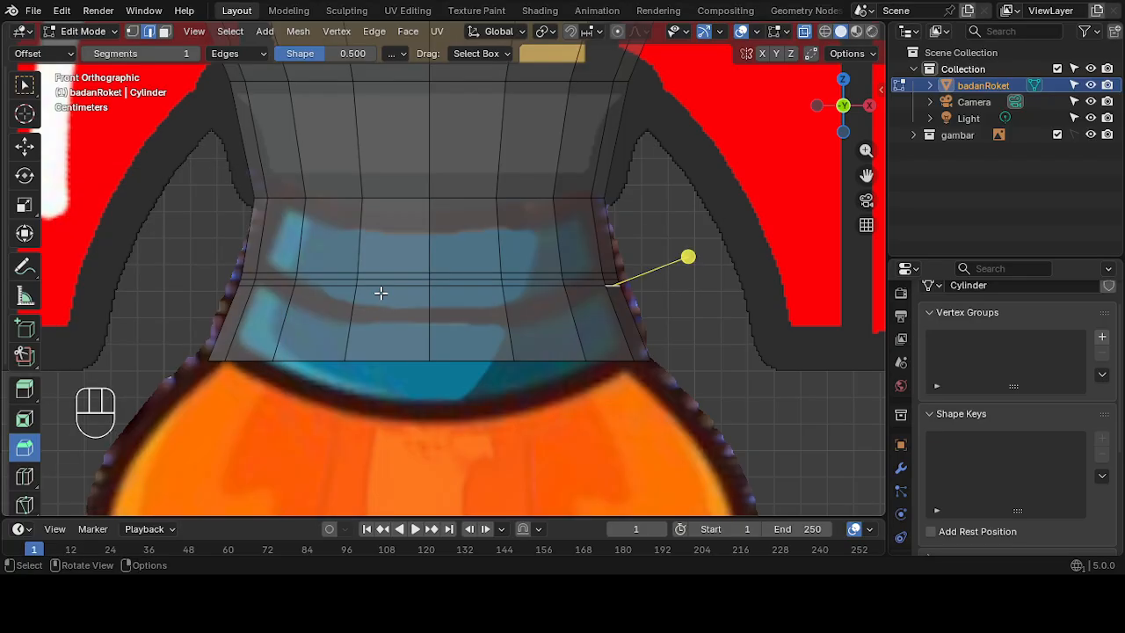
- Select the center loop of the beveled band and scale it inward to form a thin groove around the nozzle
scroll(380, 293, "up", 2)
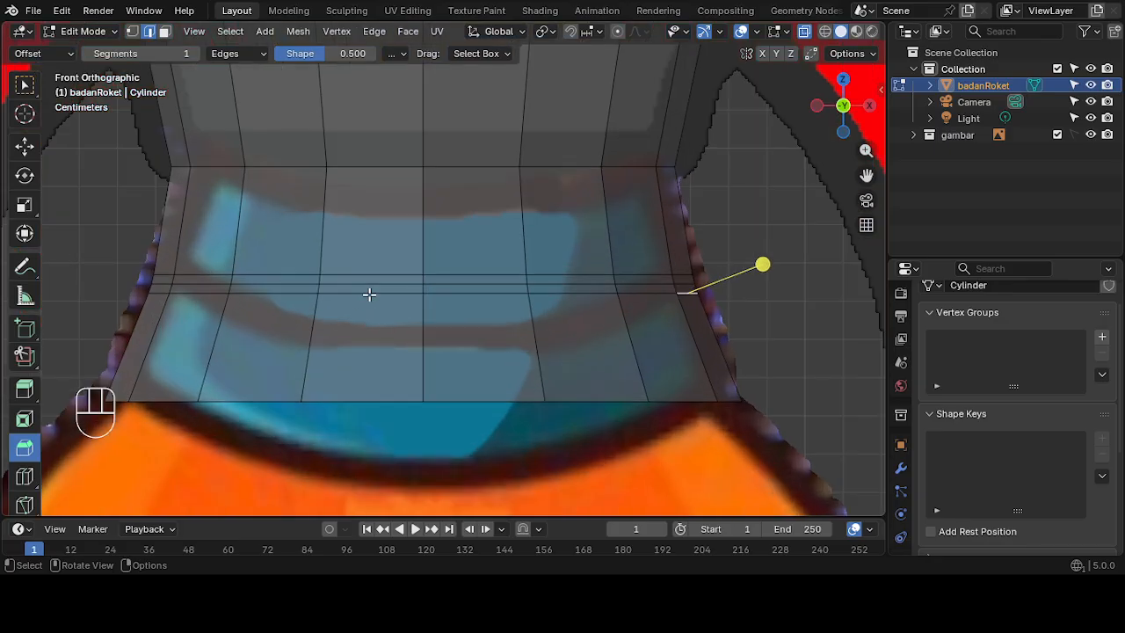
left_click(256, 282, "alt")
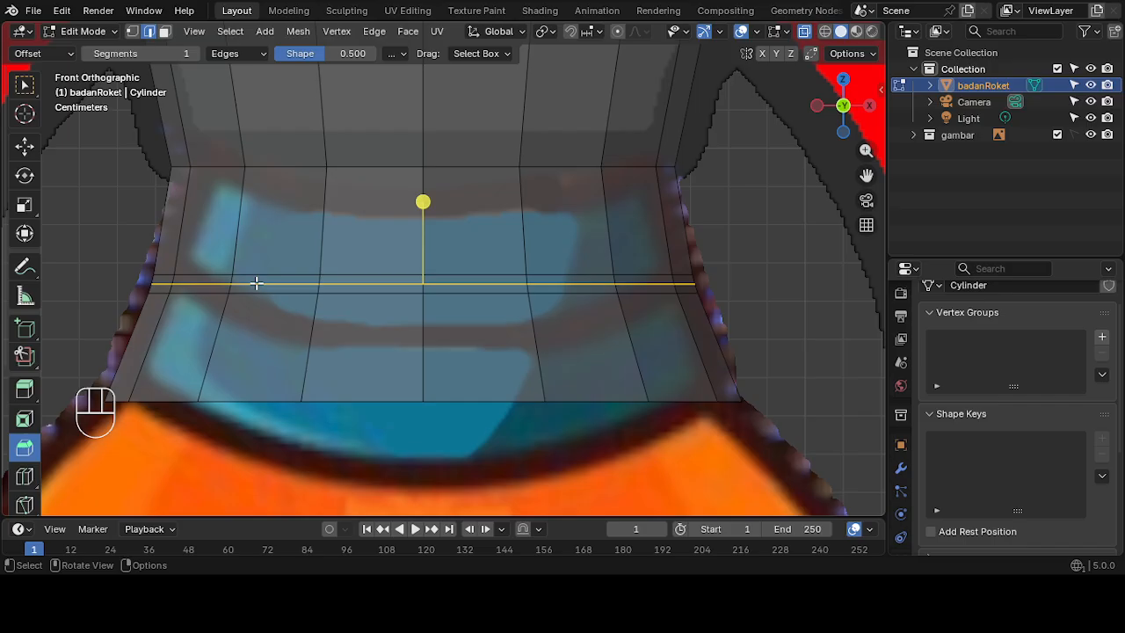
scroll(531, 330, "down", 1)
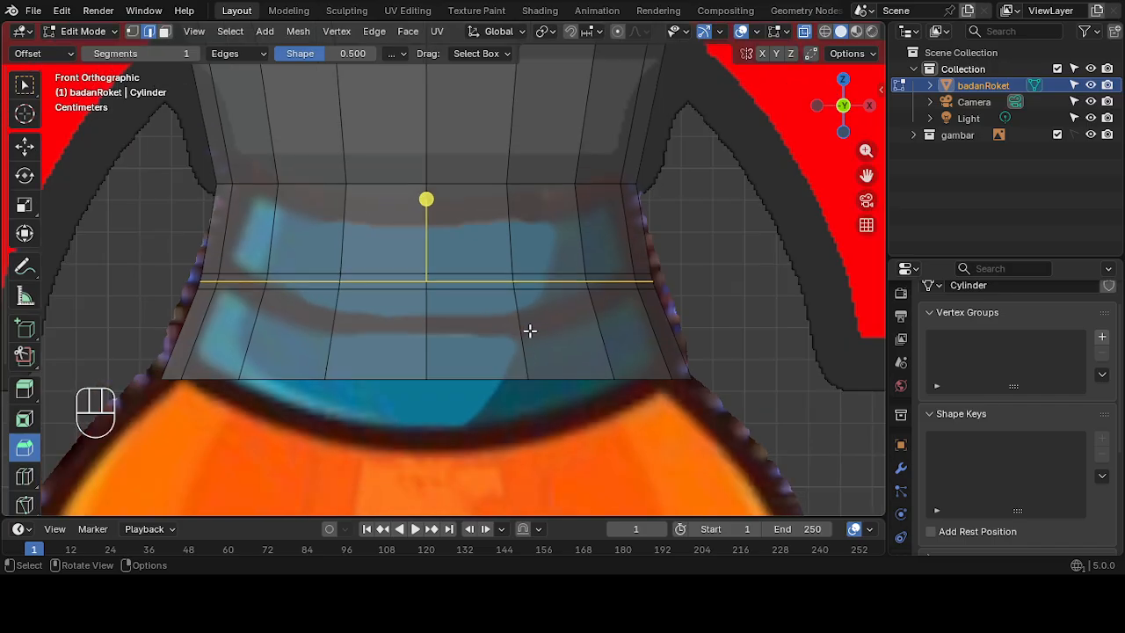
left_click(24, 204)
left_click_drag(479, 262, 490, 243)
middle_click_drag(712, 289, 509, 296)
left_click(223, 234)
middle_click_drag(224, 234, 604, 314)
left_click(832, 109)
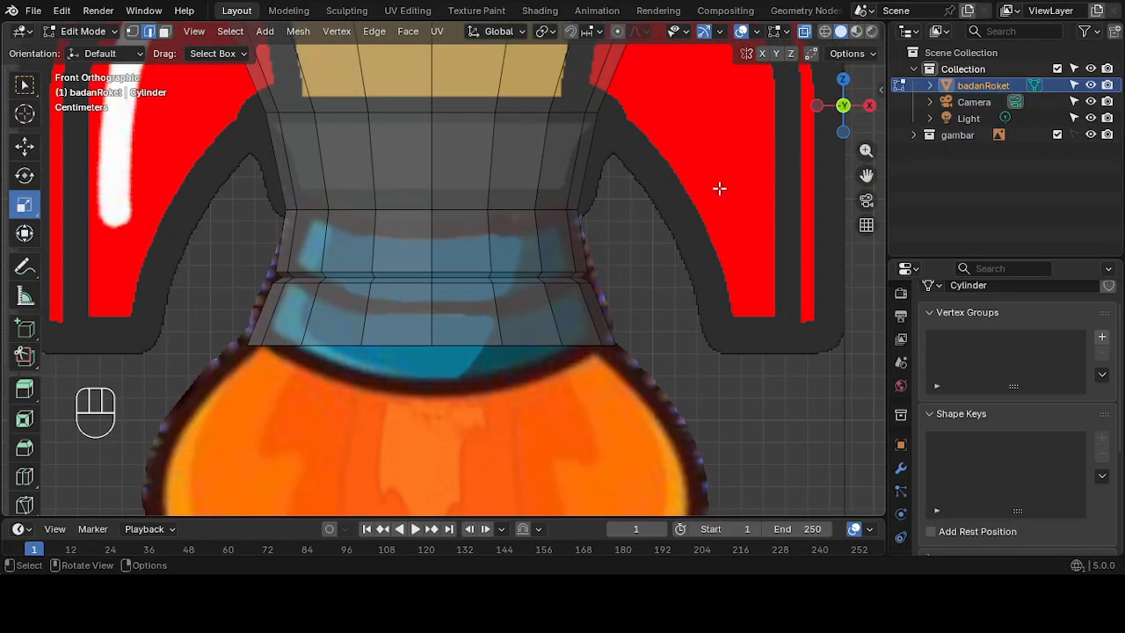
scroll(686, 212, "down", 1)
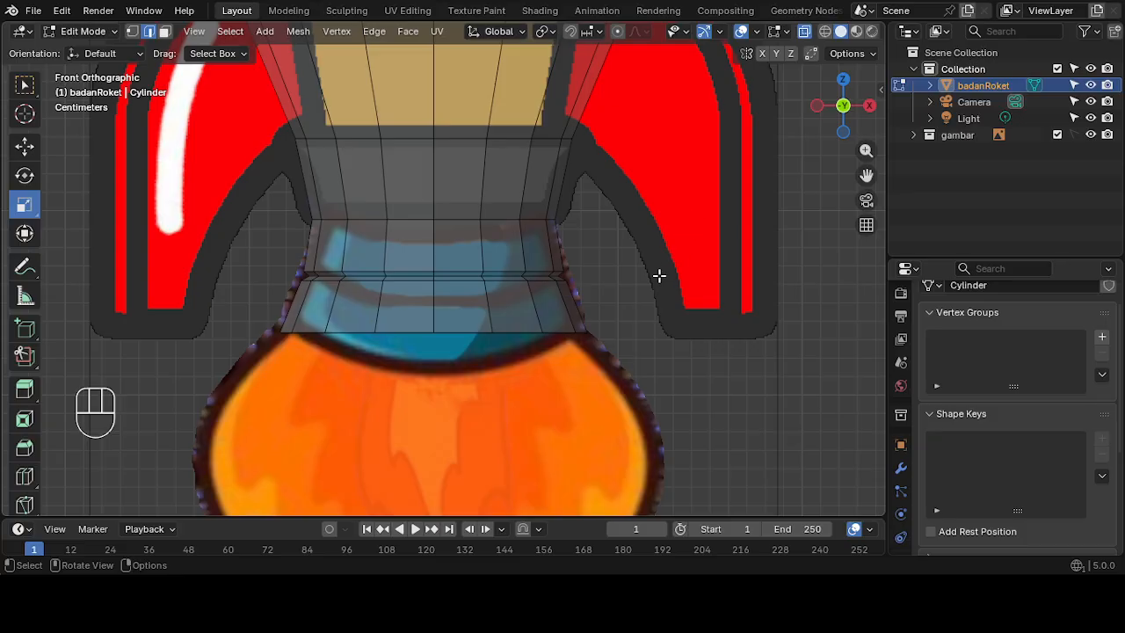
- Turn off X-ray and select the nozzle's flat bottom face in face selection mode
middle_click_drag(660, 276, 595, 171)
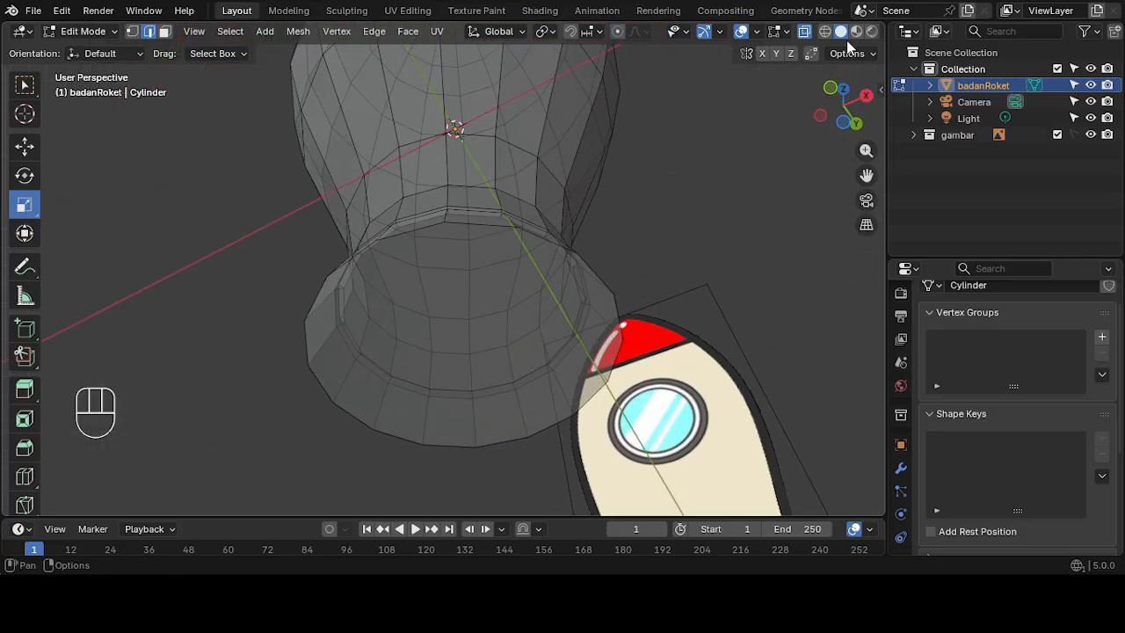
left_click(805, 32)
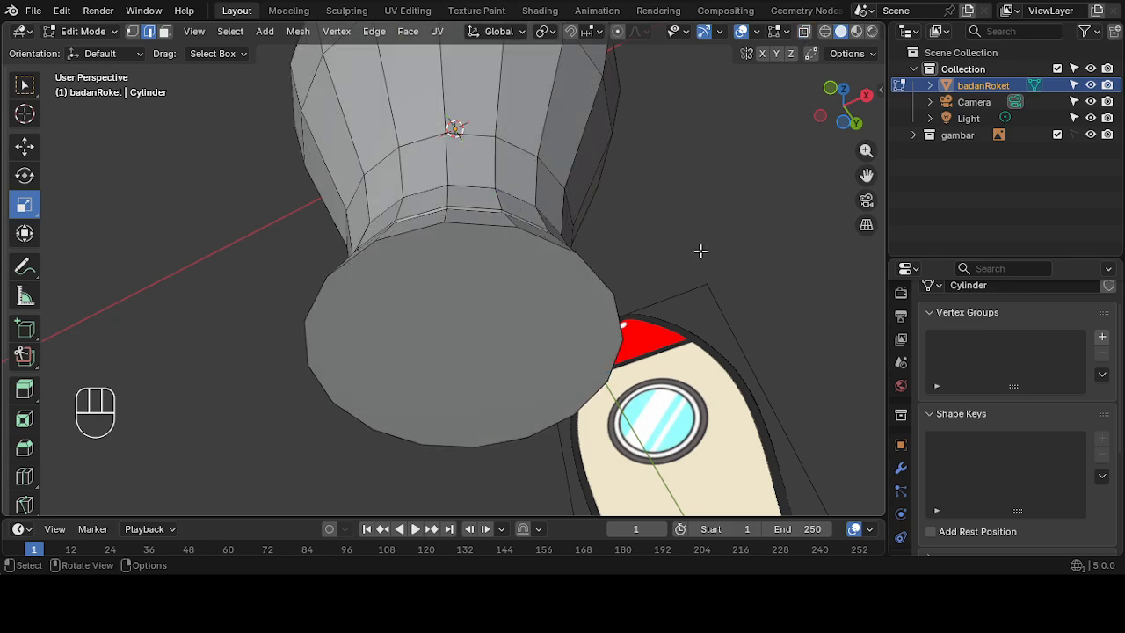
middle_click_drag(700, 252, 680, 252)
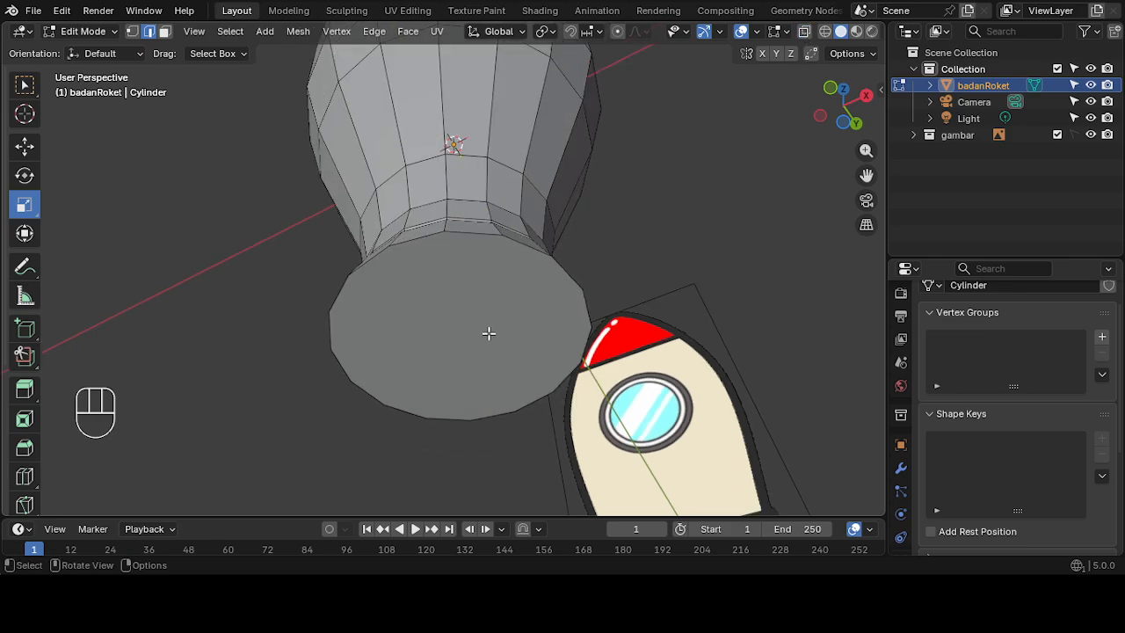
key("3")
left_click(457, 307)
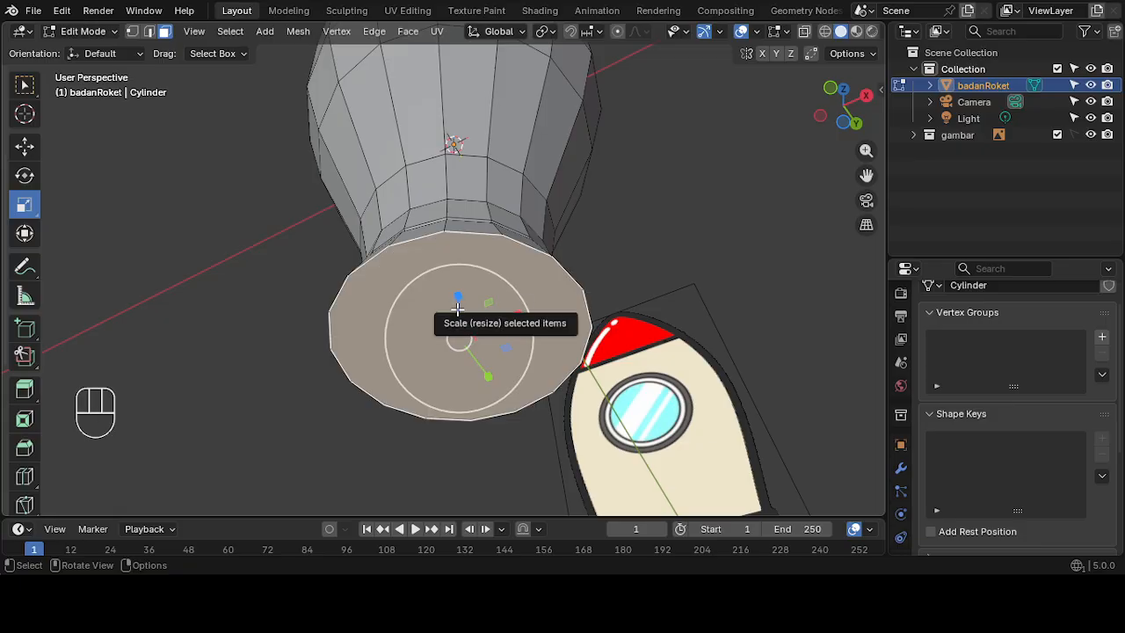
- Compare the corner vertices of the bottom face with those of single body side faces in vertex and face selection modes
left_click(132, 32)
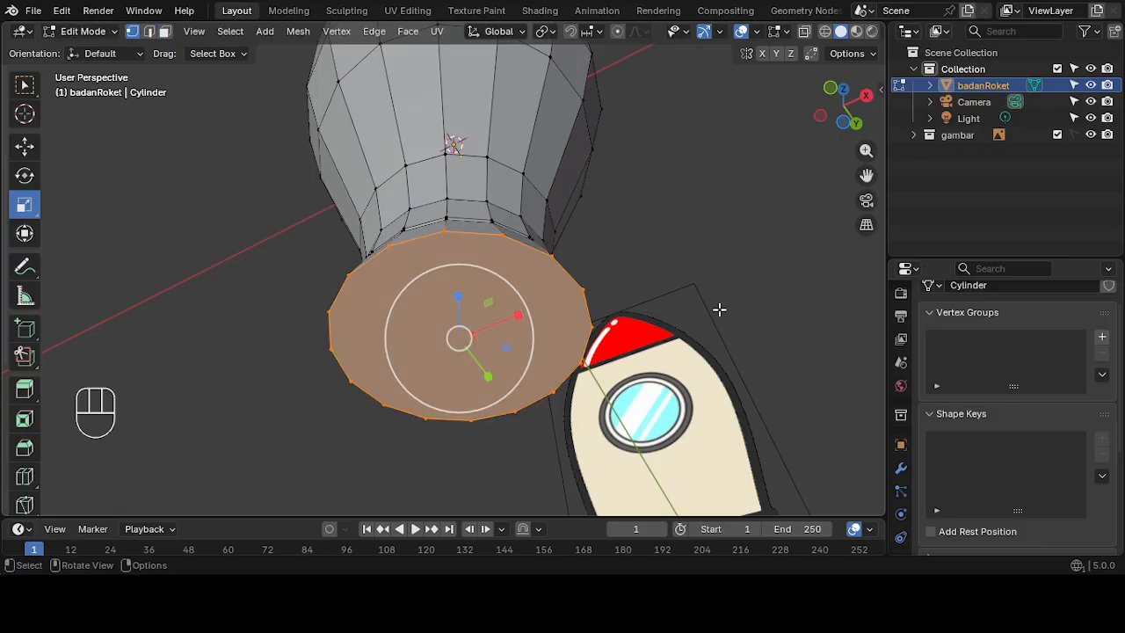
left_click(728, 244)
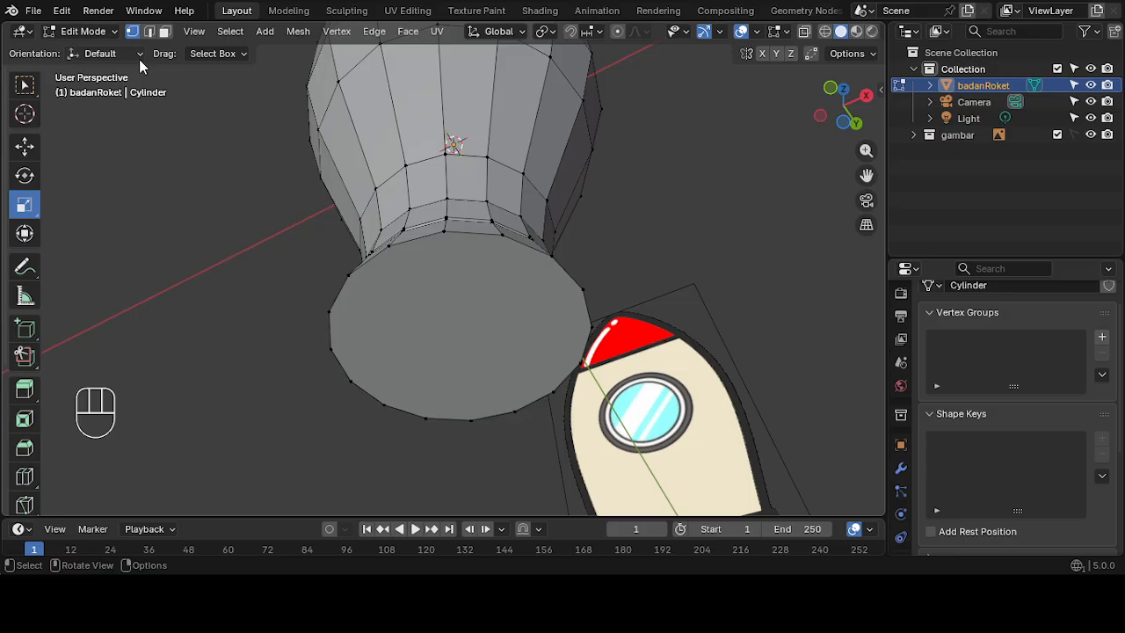
left_click(164, 32)
left_click(457, 325)
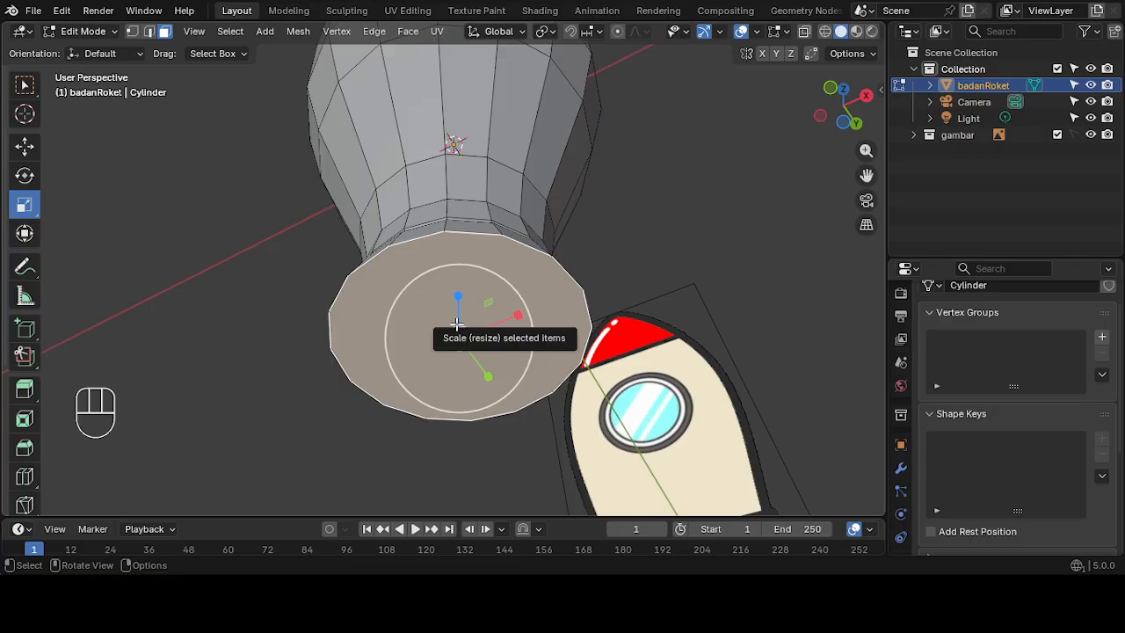
left_click(477, 103)
middle_click_drag(665, 181, 666, 334, "shift")
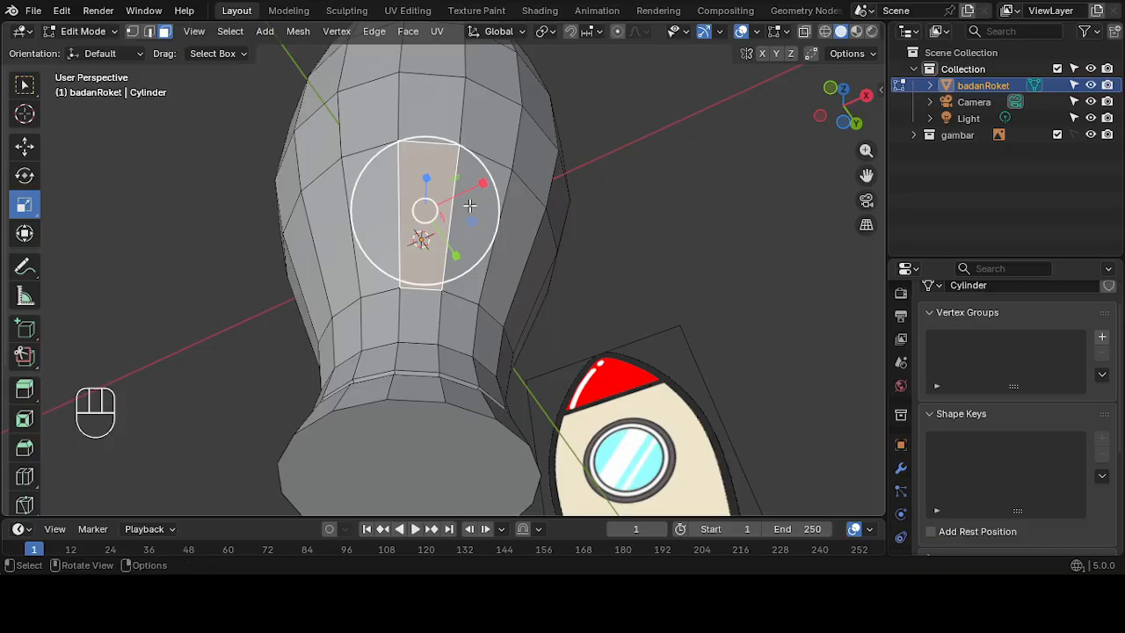
left_click(479, 227)
left_click(132, 32)
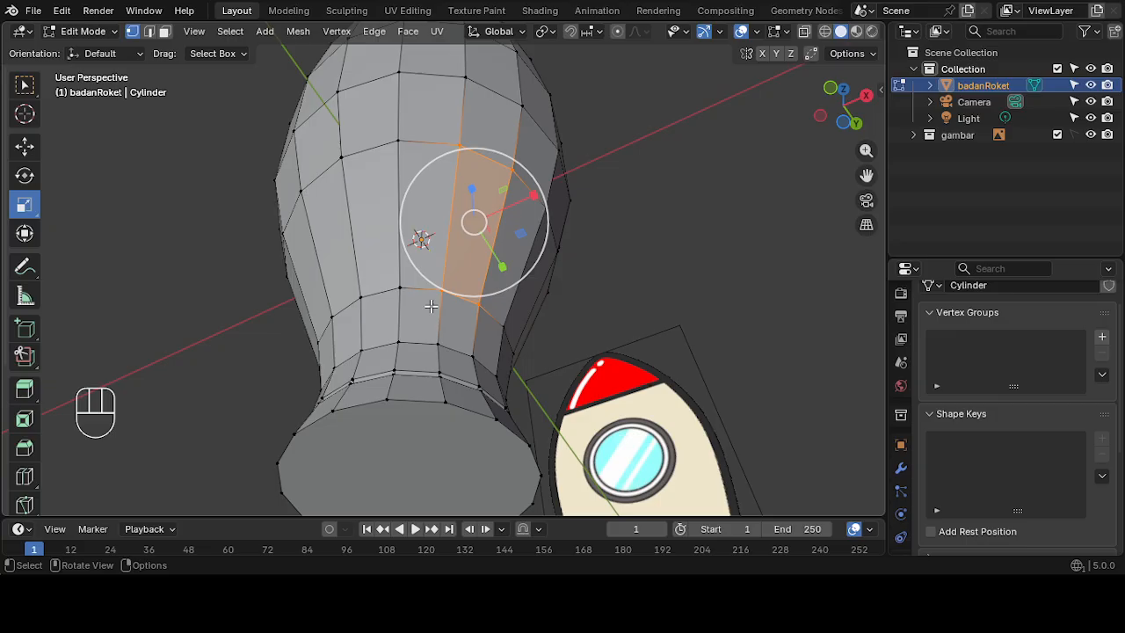
left_click(165, 32)
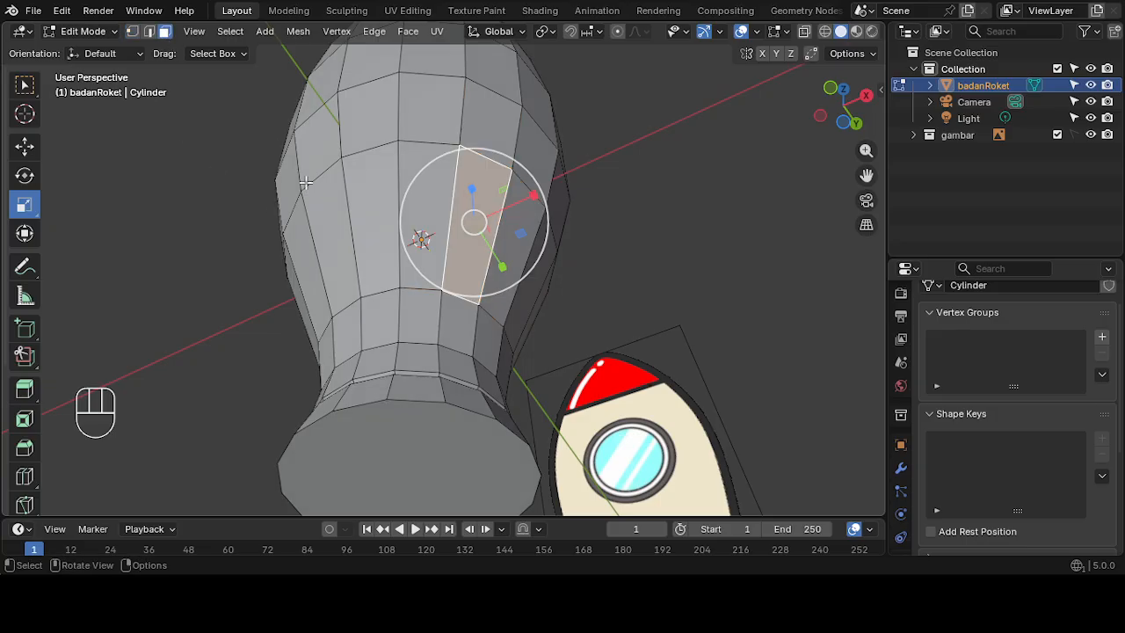
- Reselect the nozzle's bottom face and switch to vertex selection mode
left_click(378, 325)
left_click(407, 447)
middle_click_drag(460, 442, 519, 334, "shift")
left_click(133, 32)
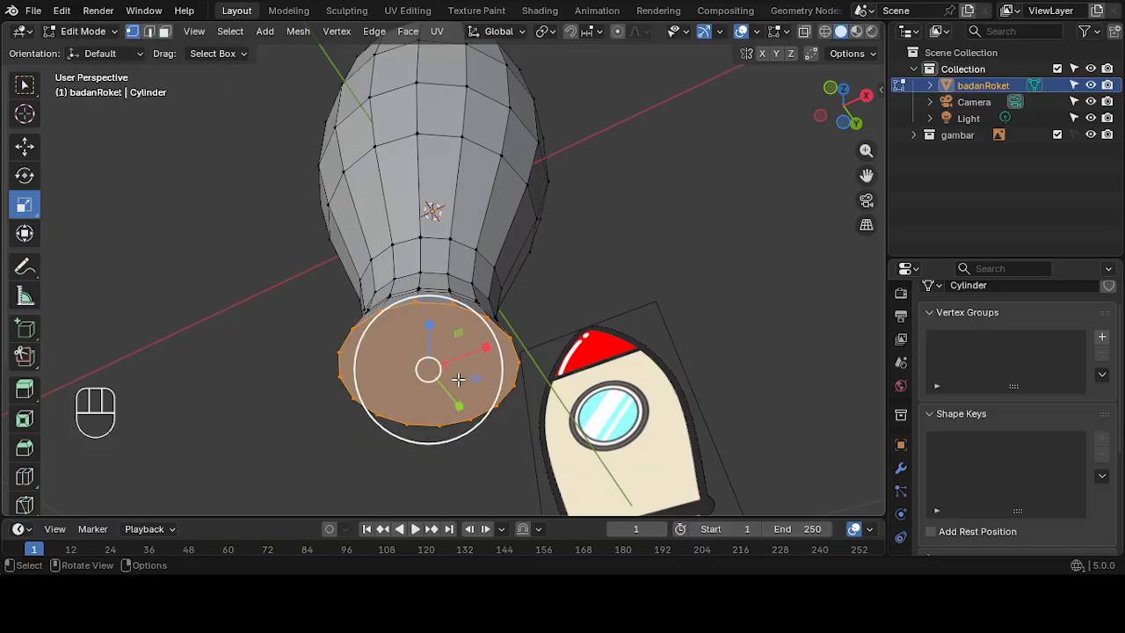
- Examine the grid of faces that closes the tip of the rocket's nose from above
middle_click_drag(635, 251, 545, 396)
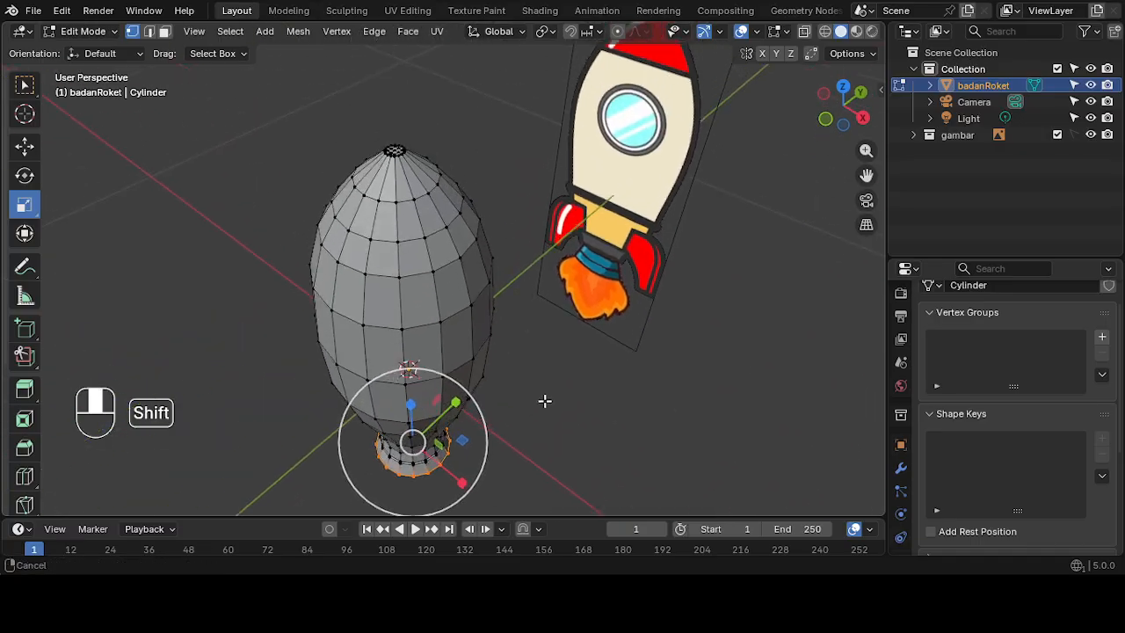
scroll(518, 299, "up", 5)
middle_click_drag(489, 208, 543, 221)
scroll(299, 292, "up", 3)
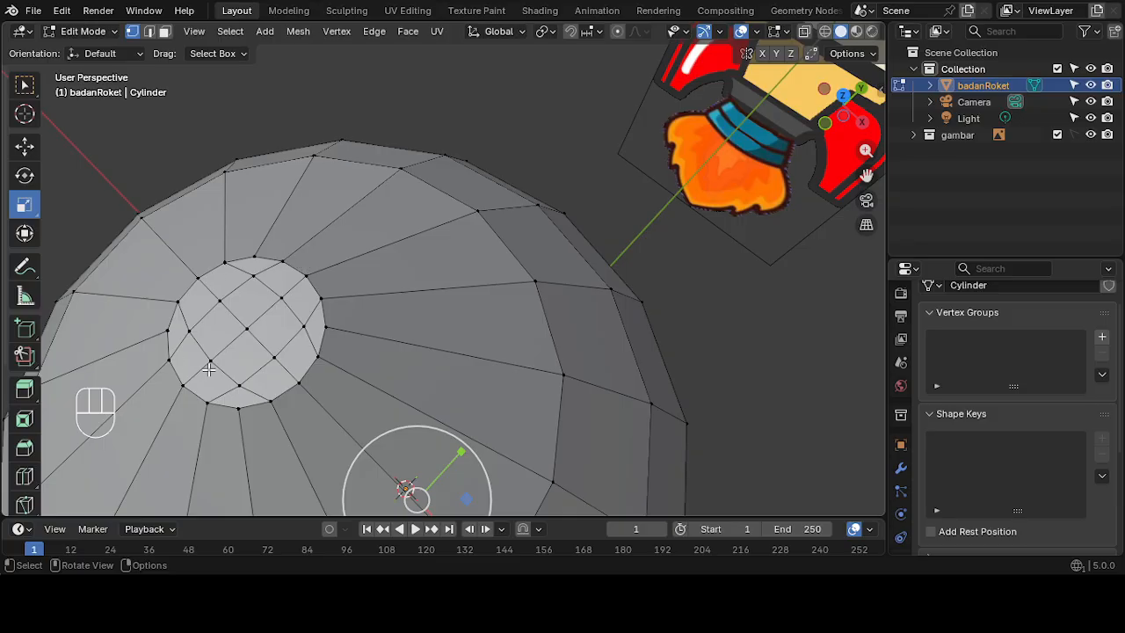
- Inset the nozzle's flat bottom face twice in face selection mode, by about 0.017 m and 0.014 m
scroll(265, 333, "down", 3)
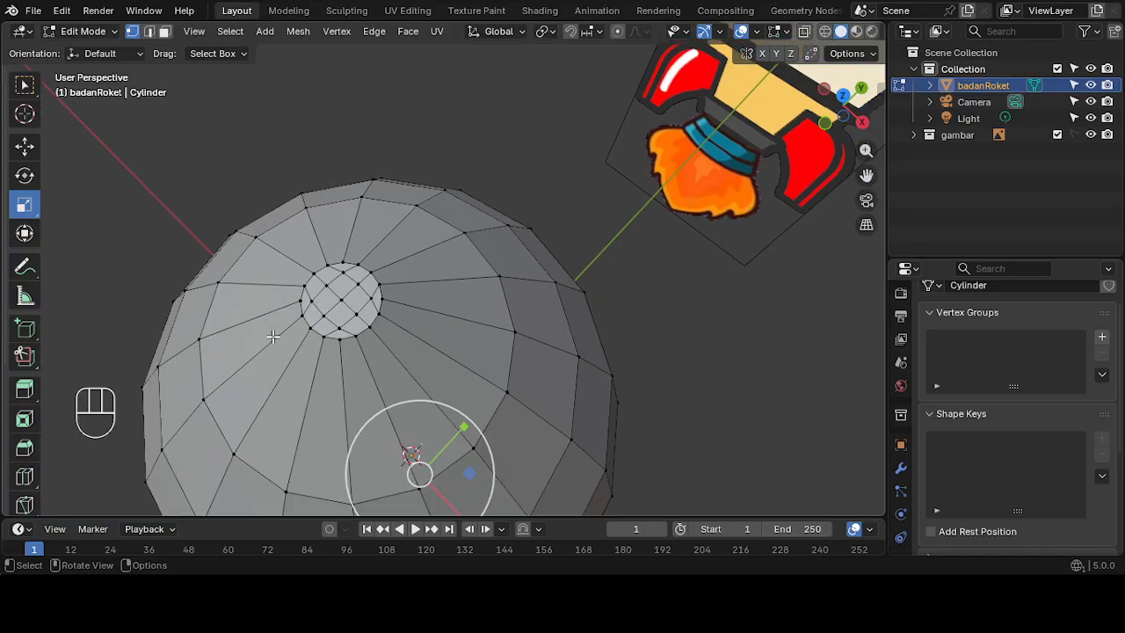
middle_click_drag(271, 329, 545, 222)
scroll(482, 255, "down", 2)
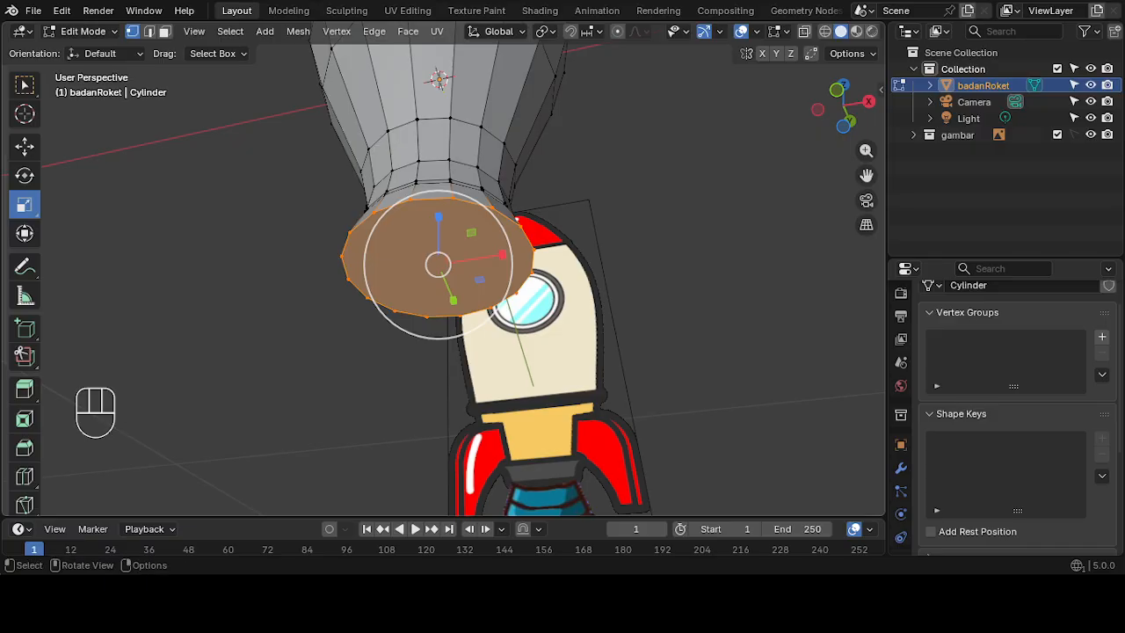
scroll(543, 221, "up", 1)
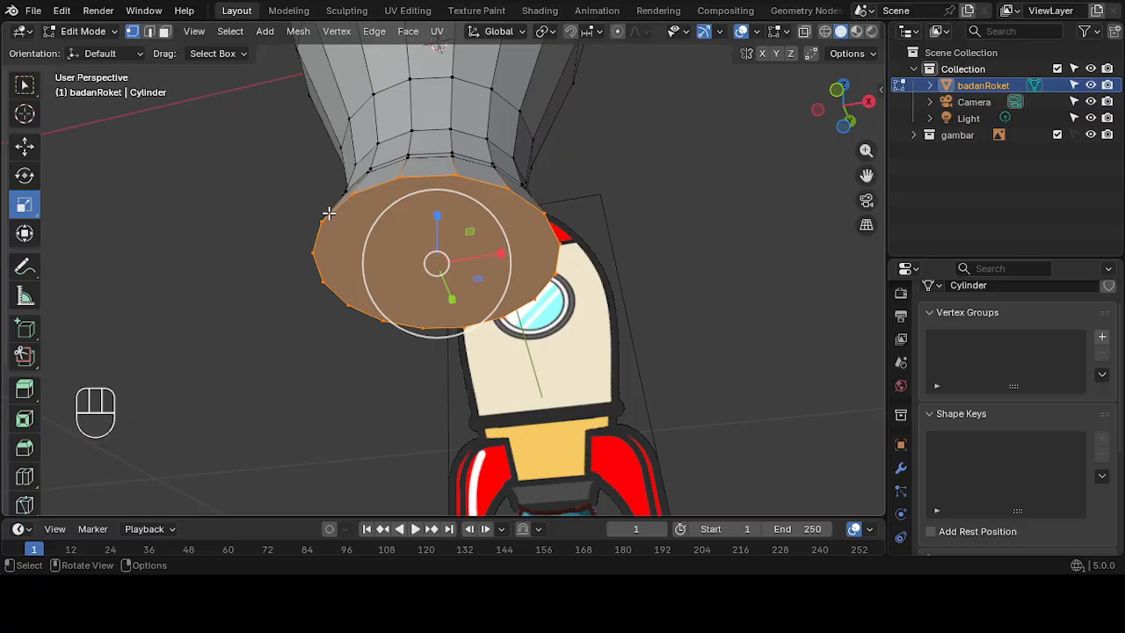
left_click(164, 31)
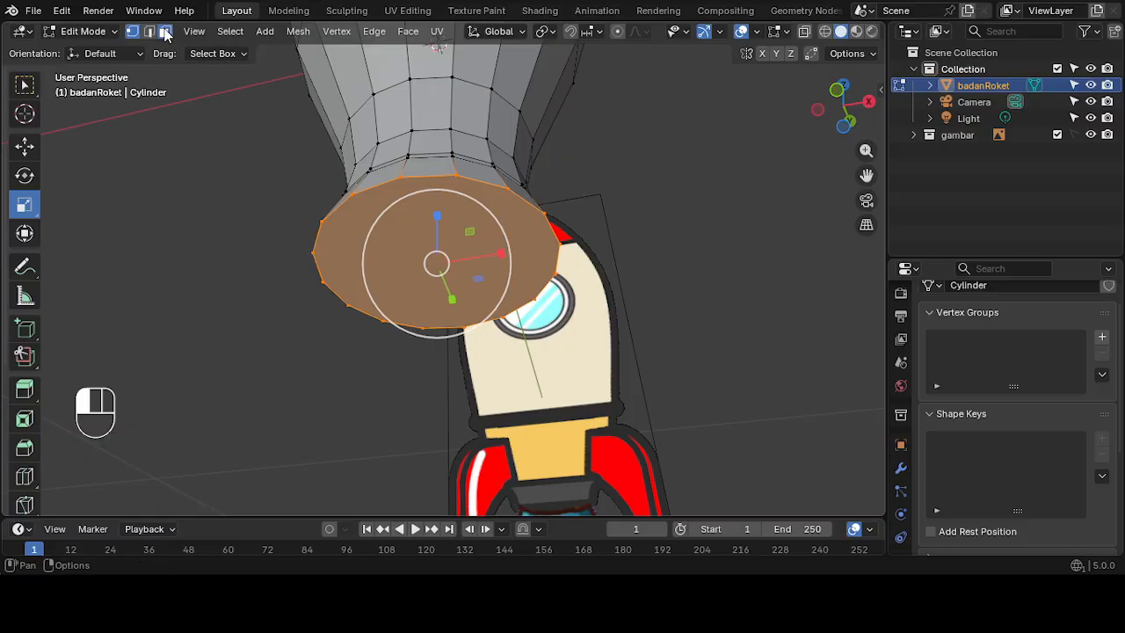
left_click(24, 422)
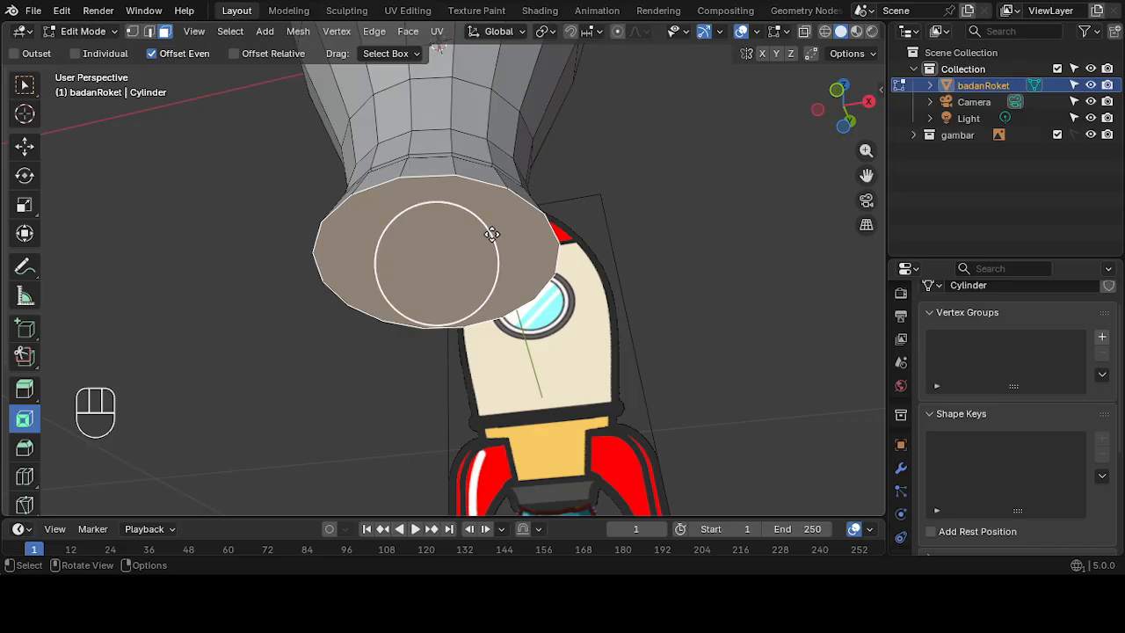
left_click_drag(492, 234, 470, 252)
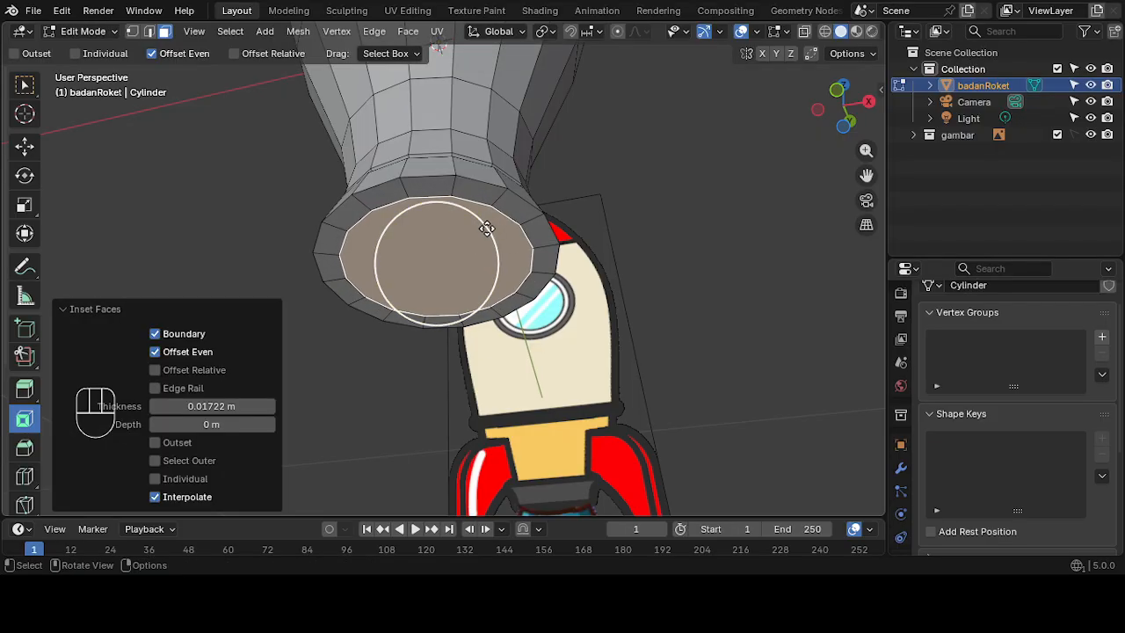
left_click_drag(501, 221, 466, 249)
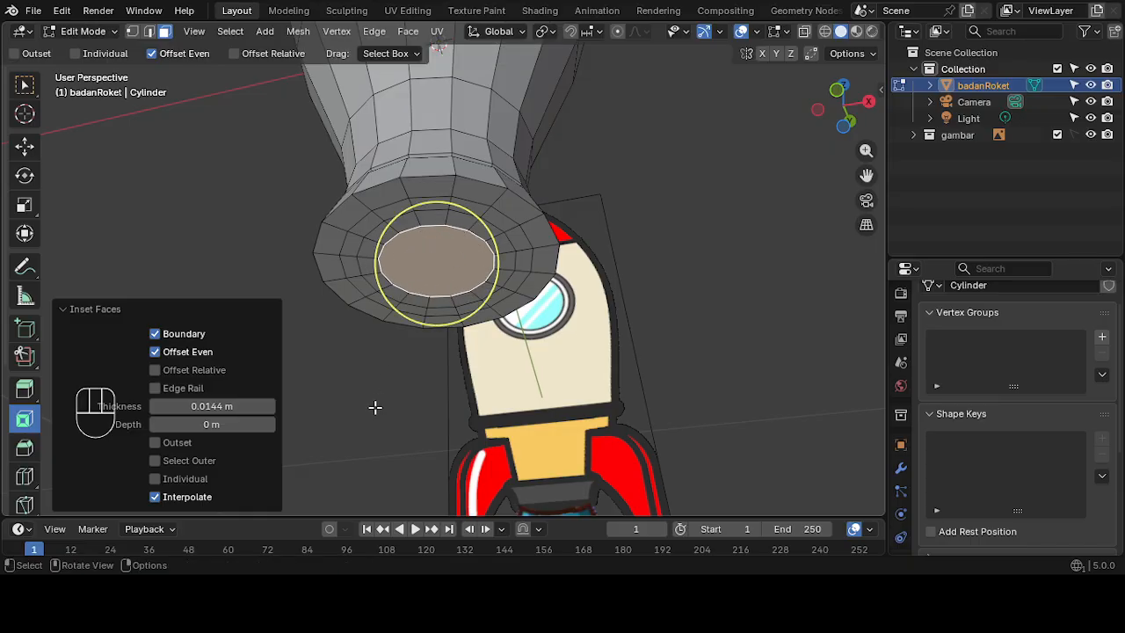
- Merge the innermost inset face of the nozzle's bottom at its center
key("m")
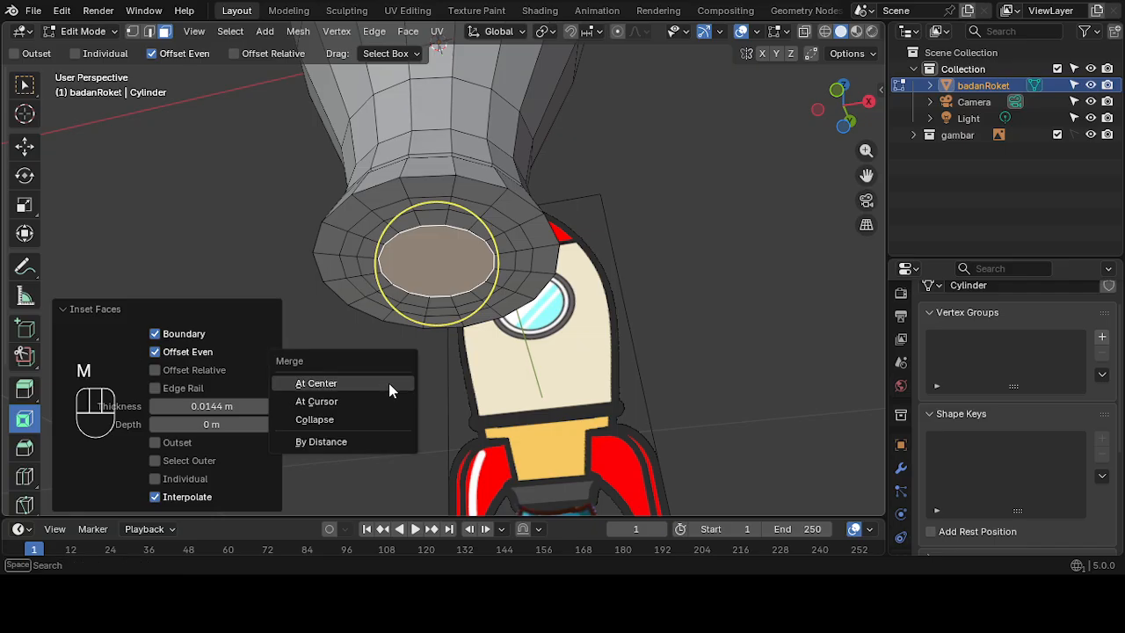
left_click(378, 386)
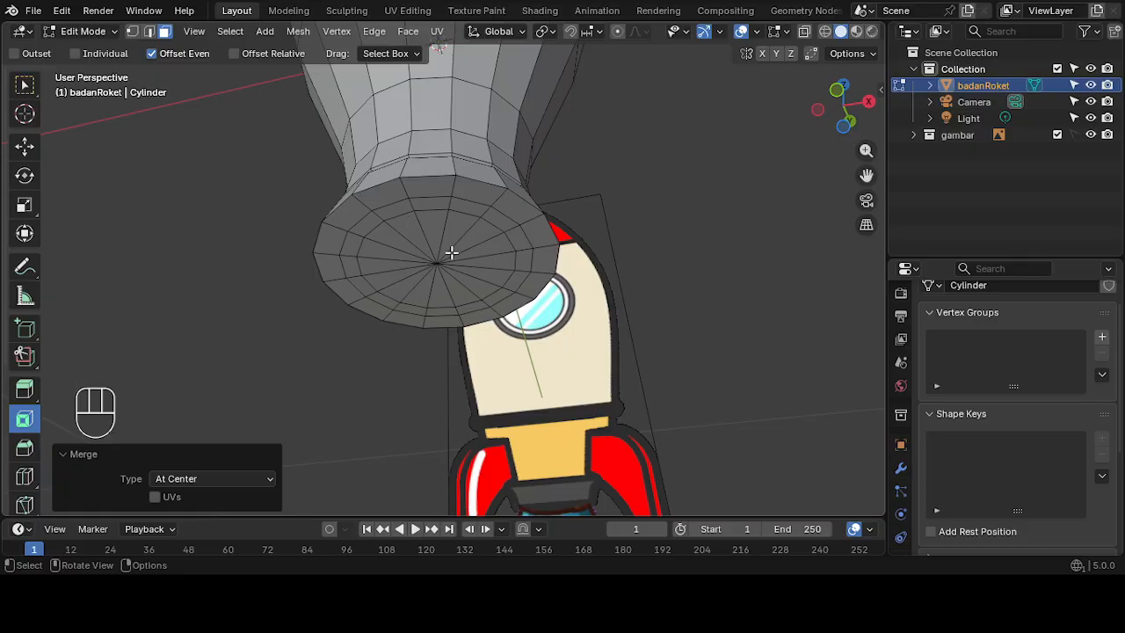
scroll(451, 252, "up", 8)
scroll(459, 238, "down", 10)
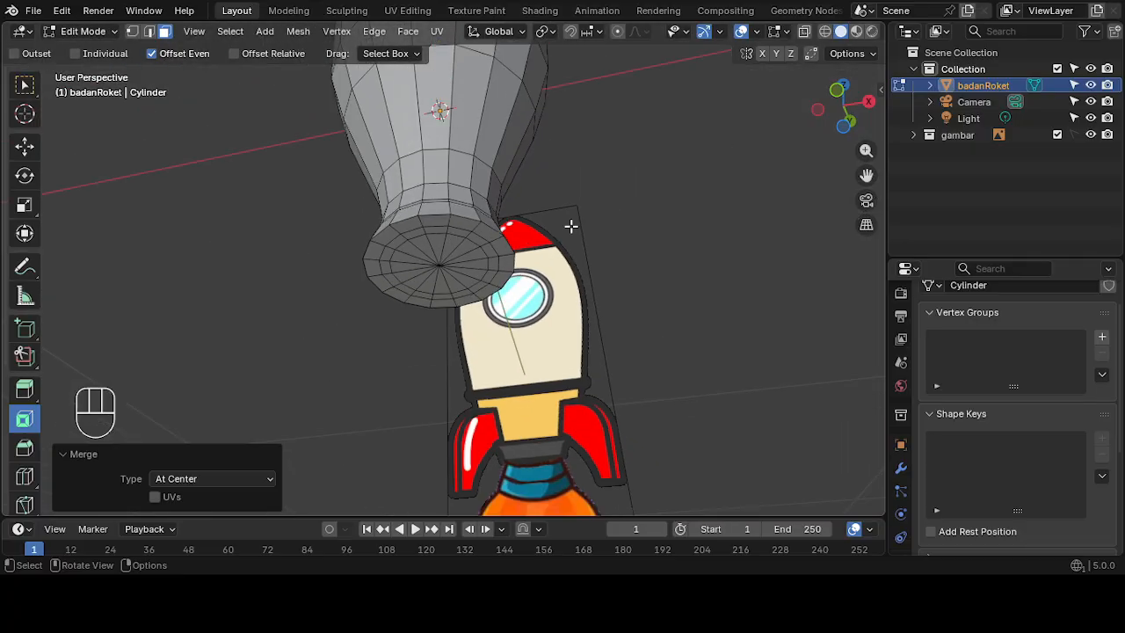
- Show the whole rocket in front orthographic view and turn on X-ray to compare the mesh with the reference image
middle_click_drag(571, 227, 539, 304)
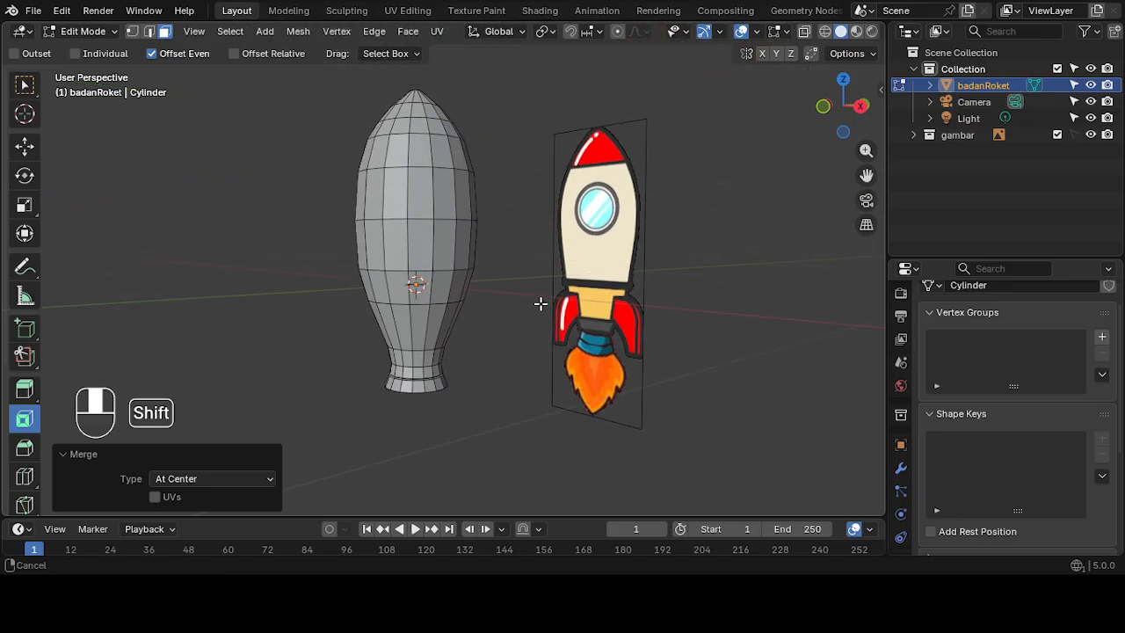
left_click(819, 106)
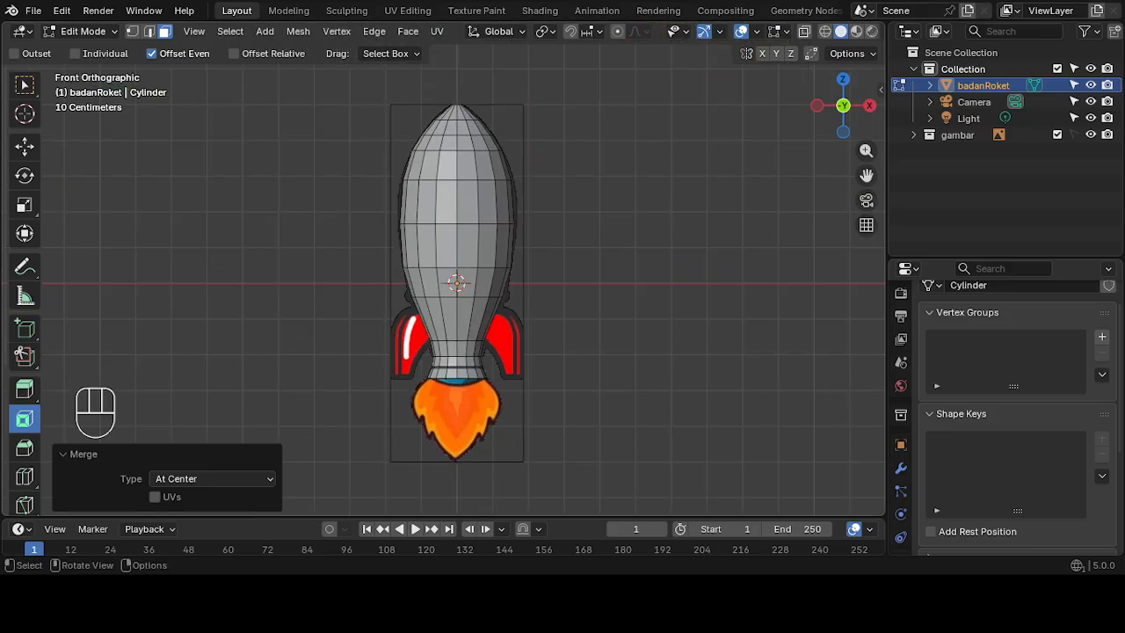
scroll(636, 211, "up", 3)
scroll(671, 203, "down", 2, "shift")
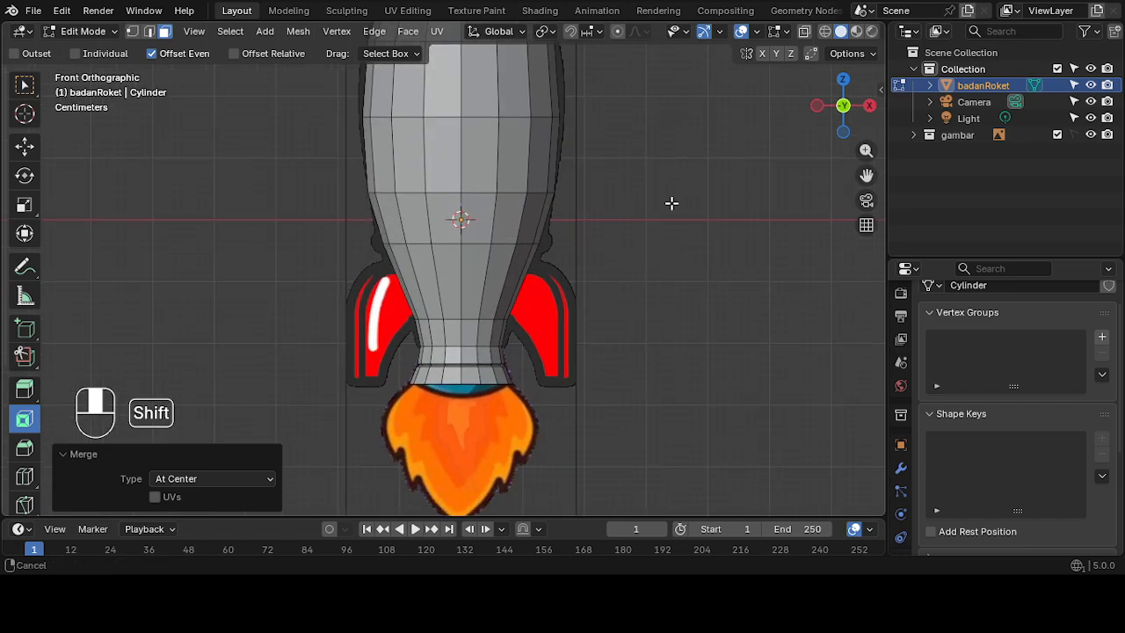
scroll(670, 201, "down", 3)
scroll(659, 254, "up", 2)
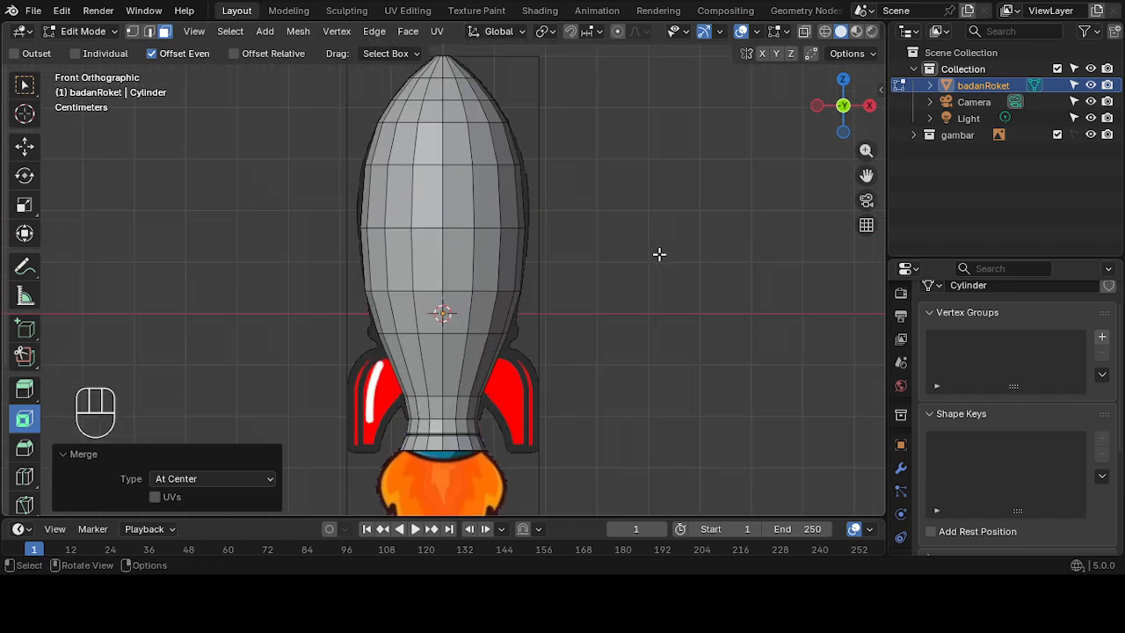
scroll(659, 254, "down", 2)
scroll(657, 254, "up", 2)
left_click(804, 31)
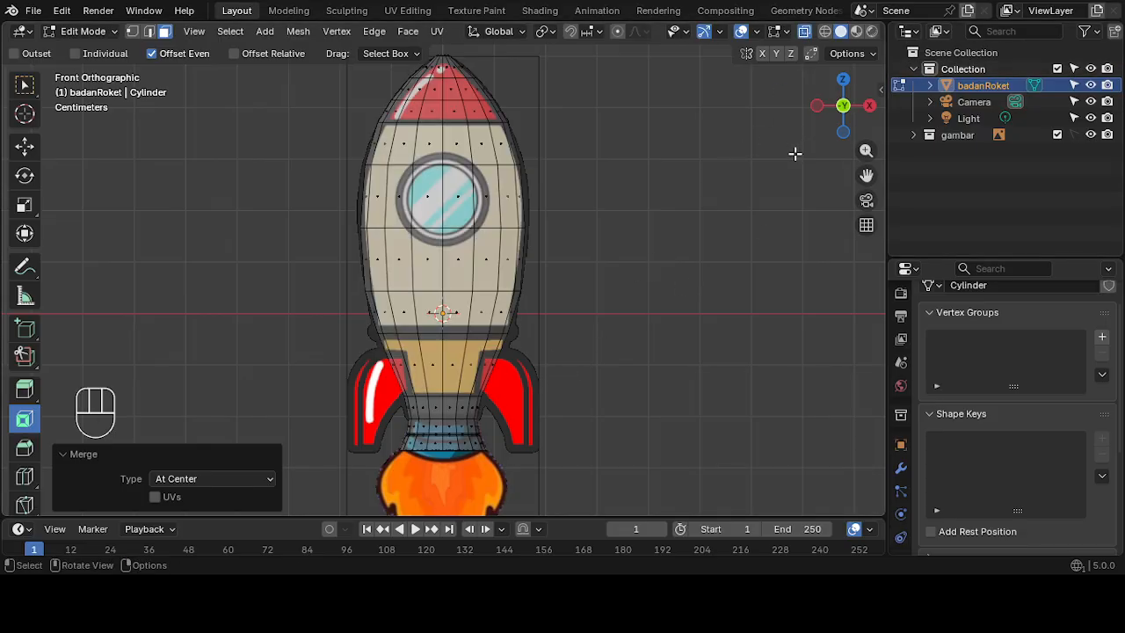